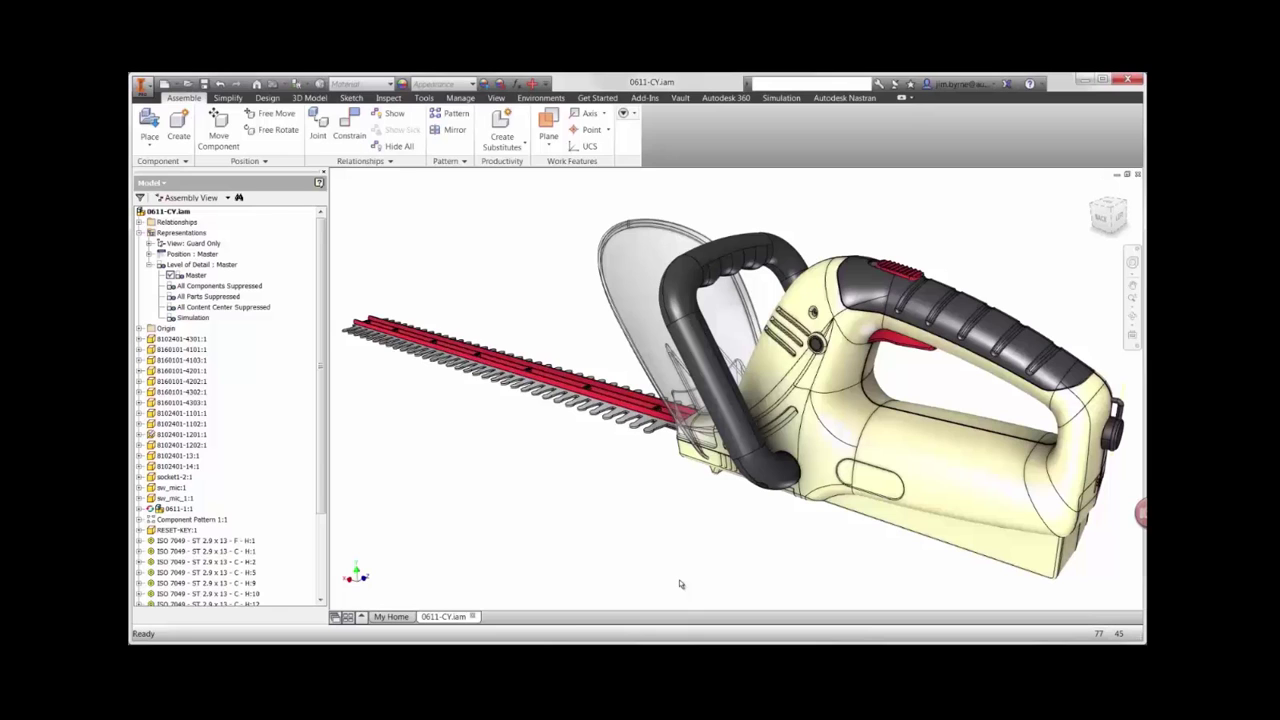
On the Simulation level of detail, create a Nonlinear Static analysis named 'Guard'
scroll(680, 584, up, 8)
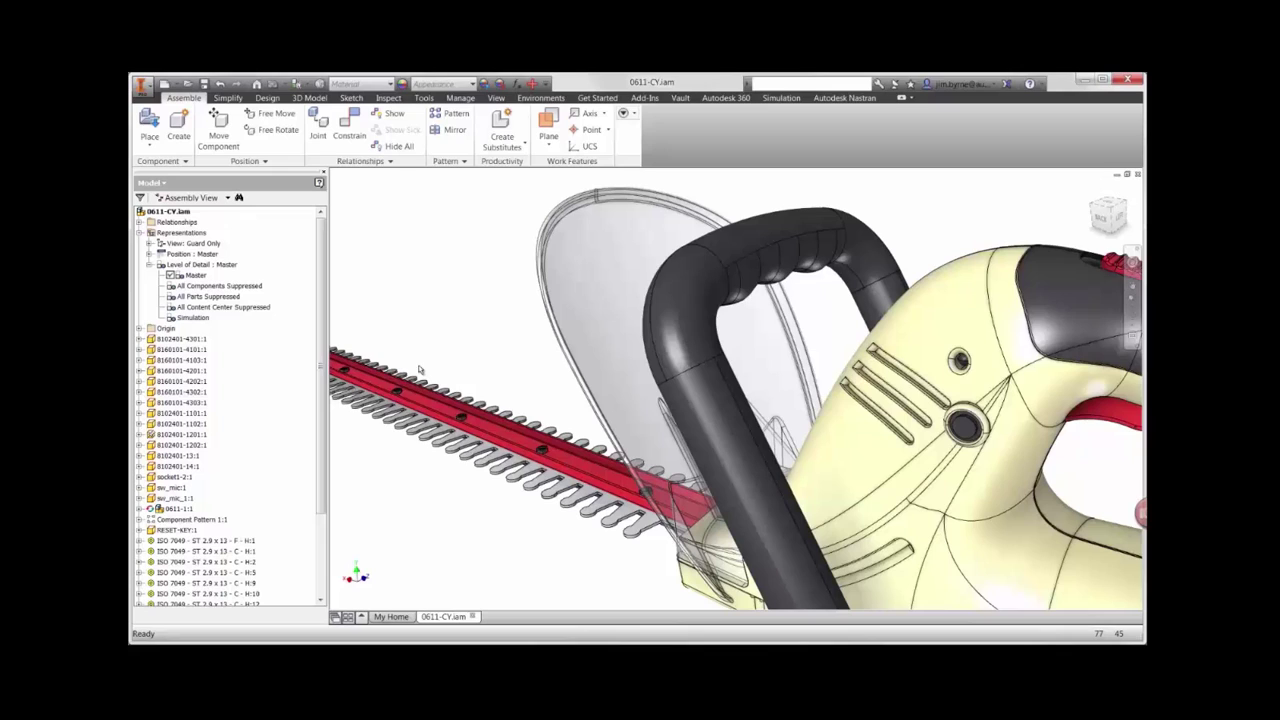
double_click(194, 318)
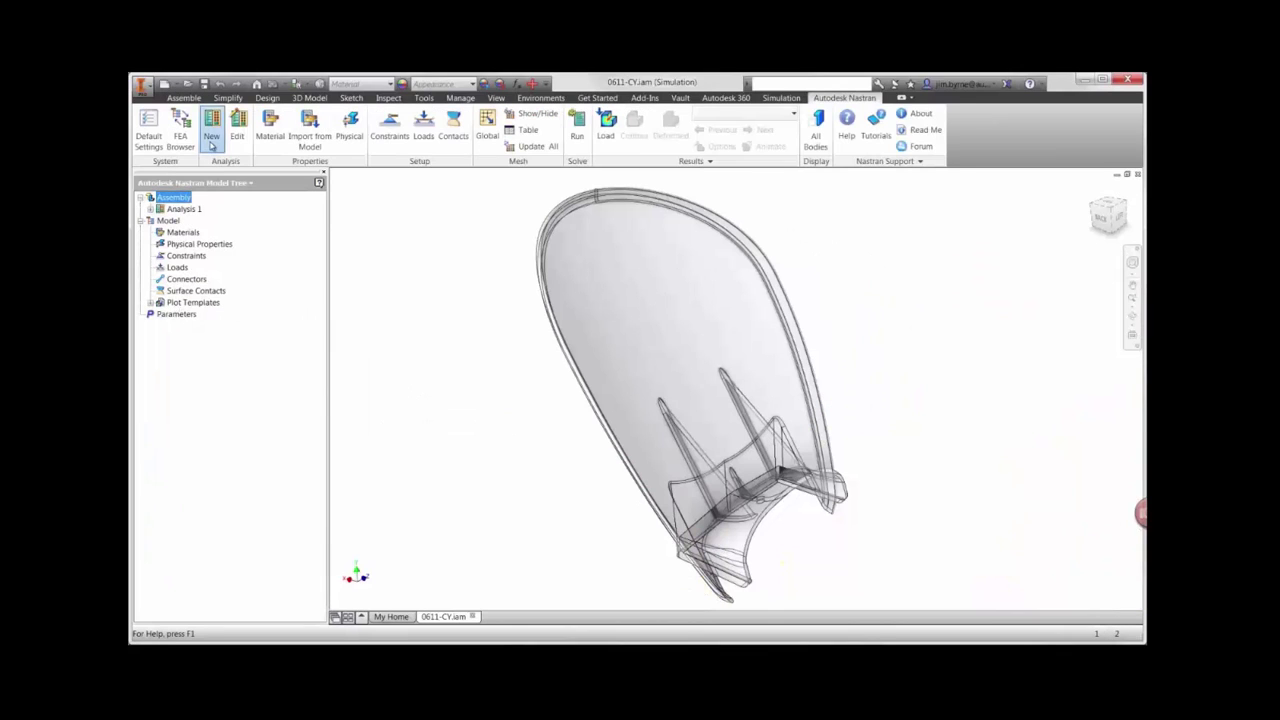
click(212, 140)
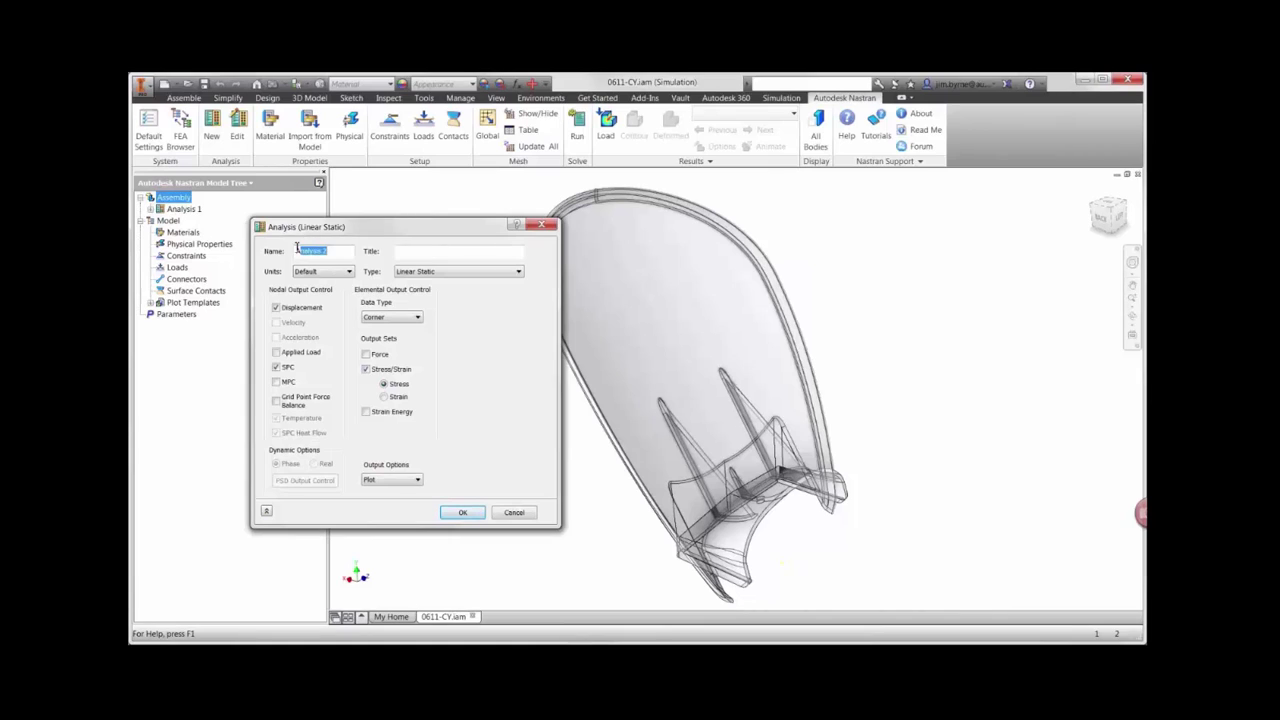
key(BackSpace)
text(Guard)
click(451, 274)
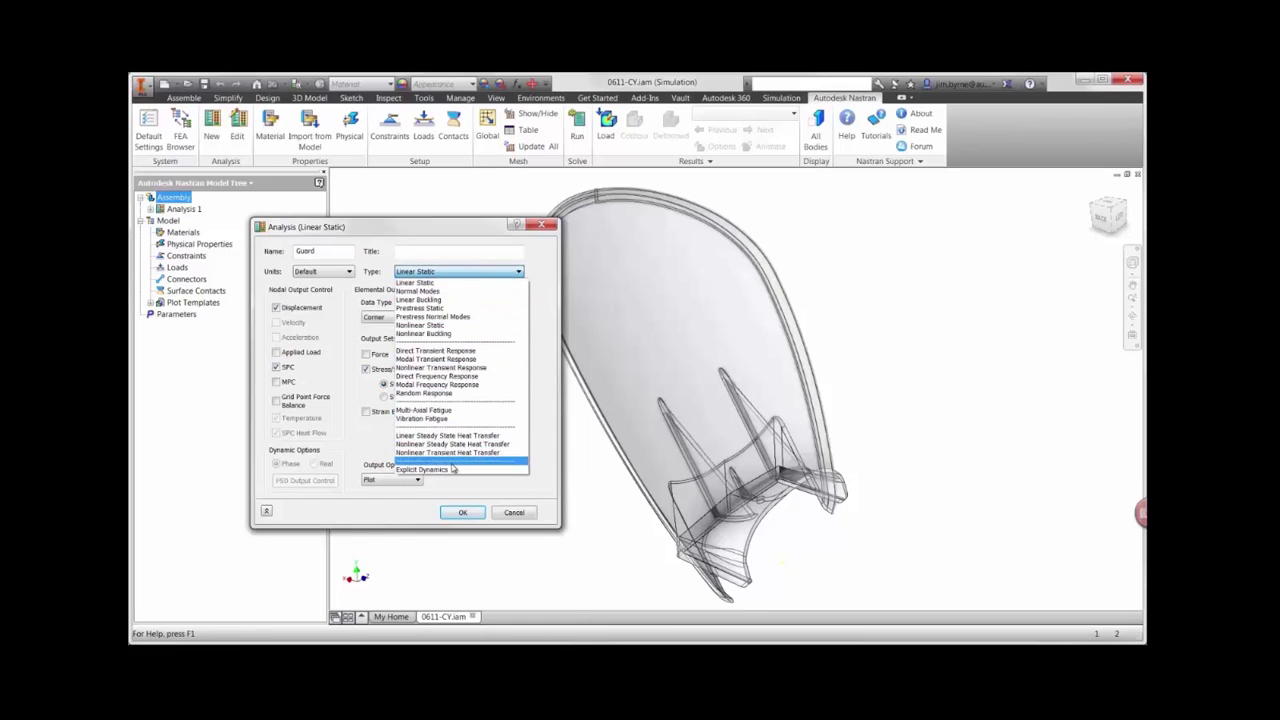
click(465, 326)
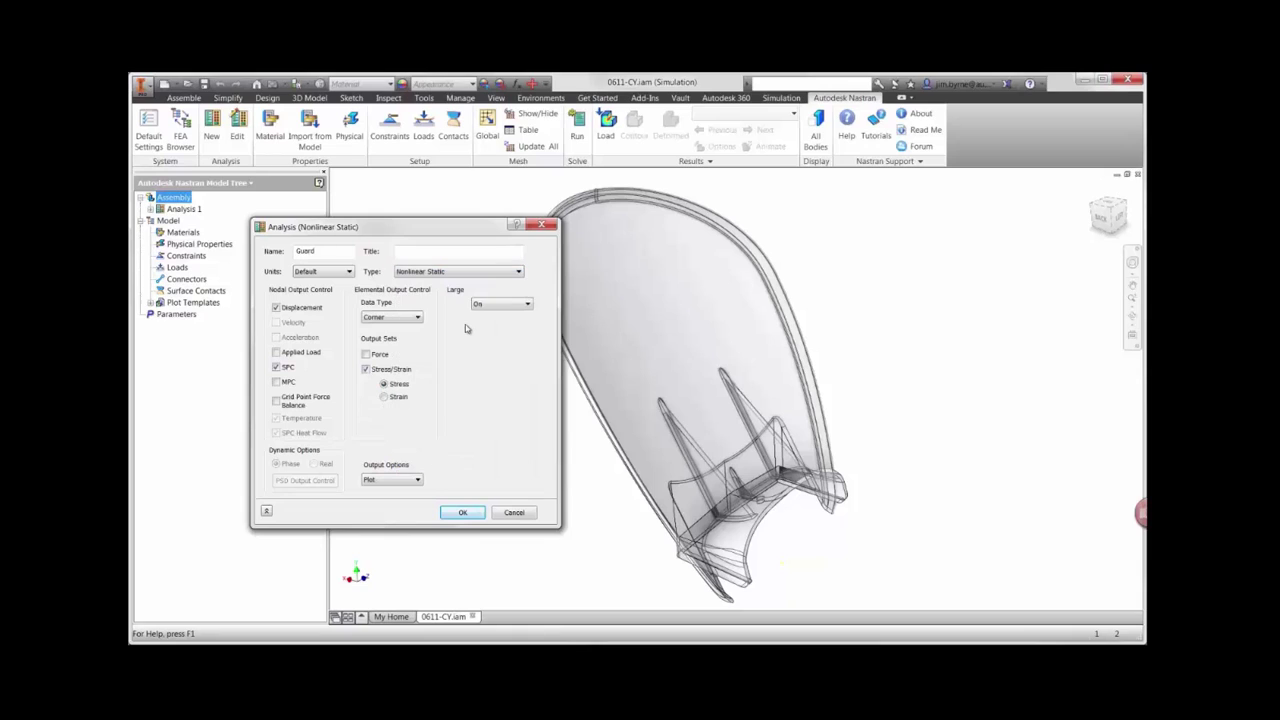
key(Return)
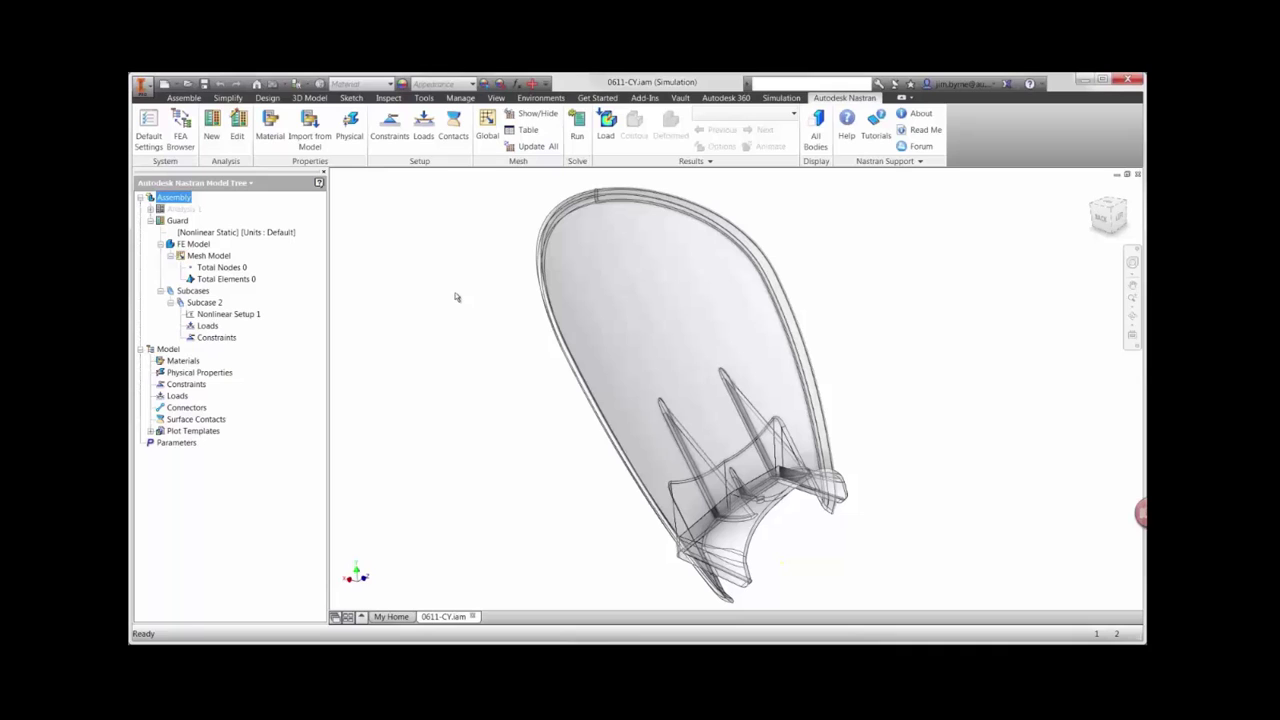
Import the model materials and assign an ABS Plastic solid physical property to the guard body
click(310, 145)
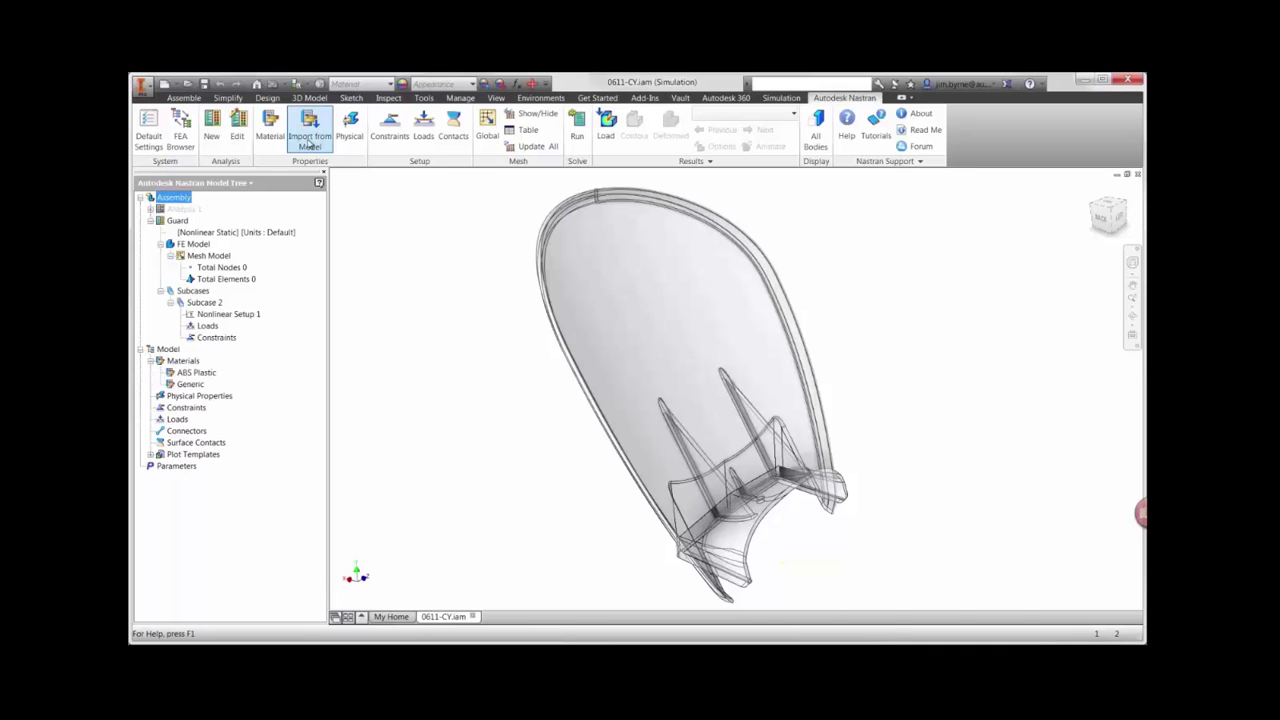
click(351, 142)
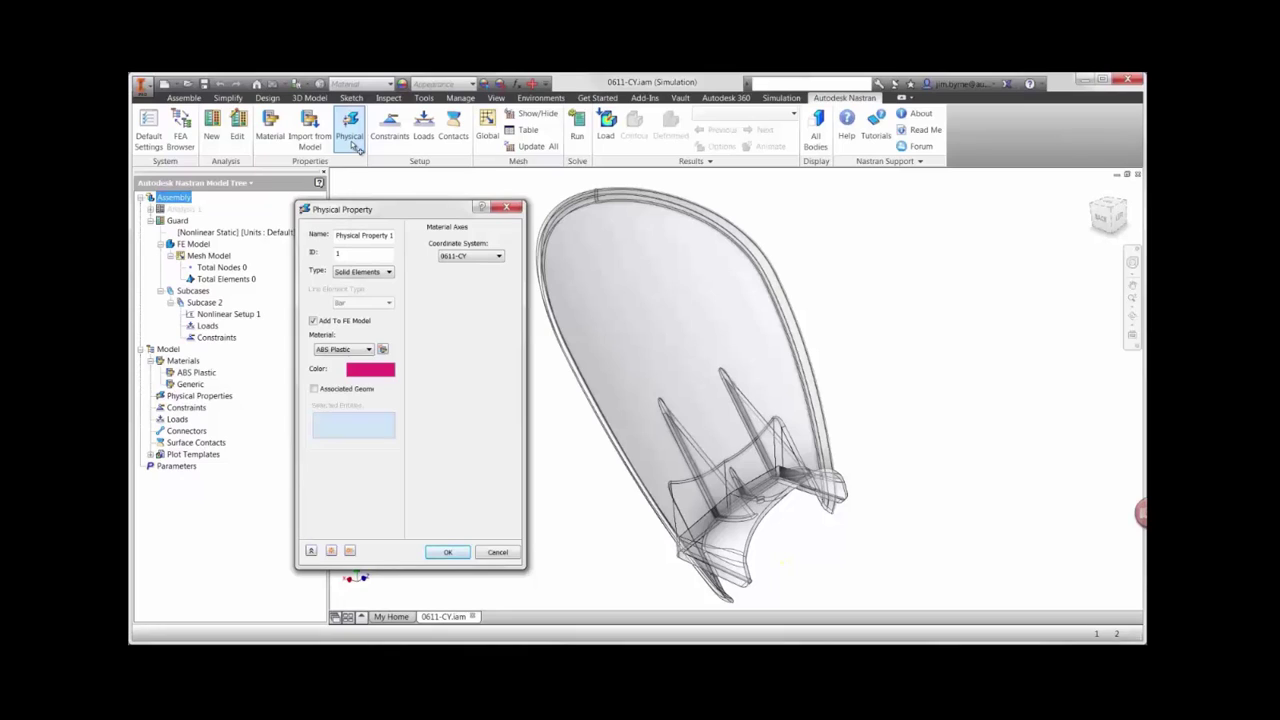
click(316, 390)
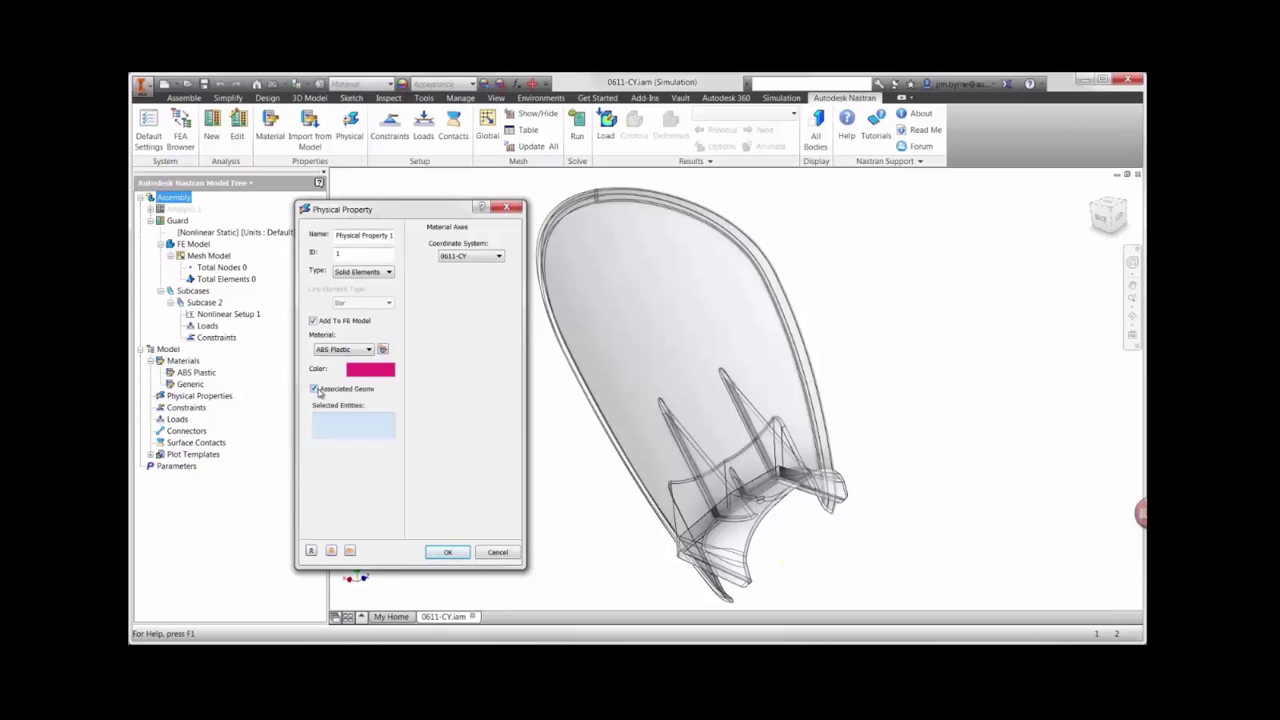
click(613, 359)
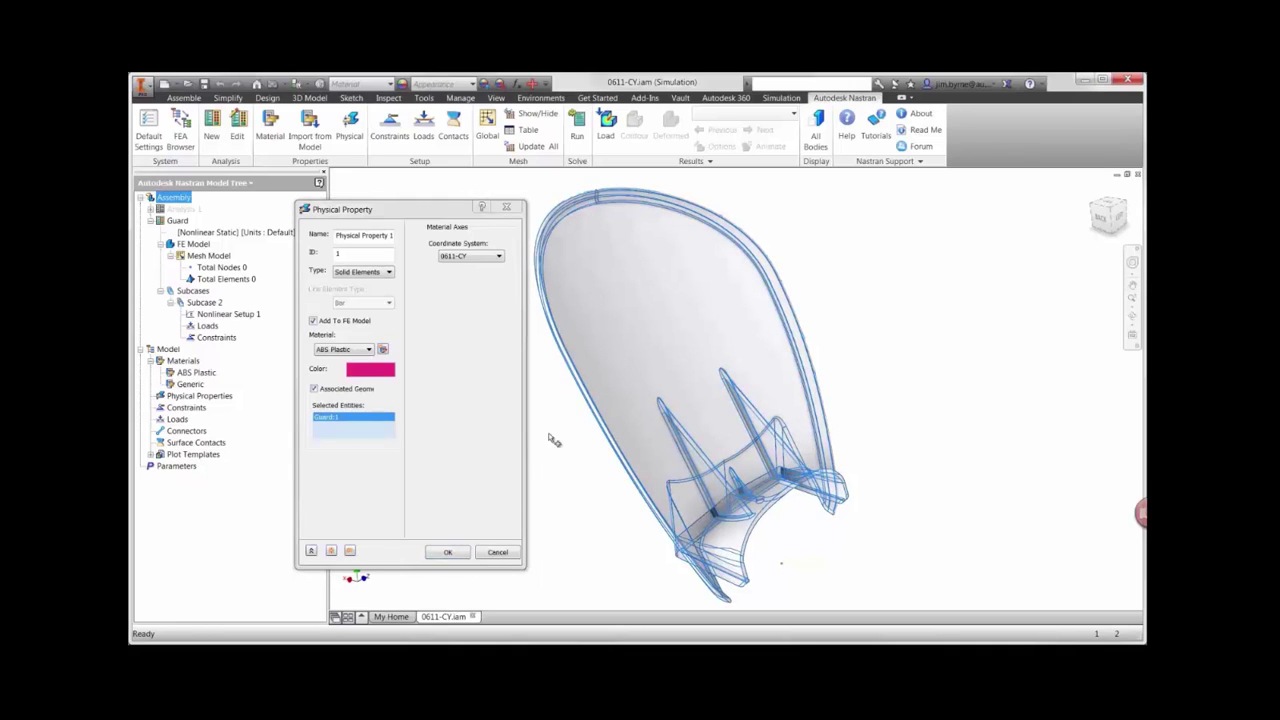
click(454, 554)
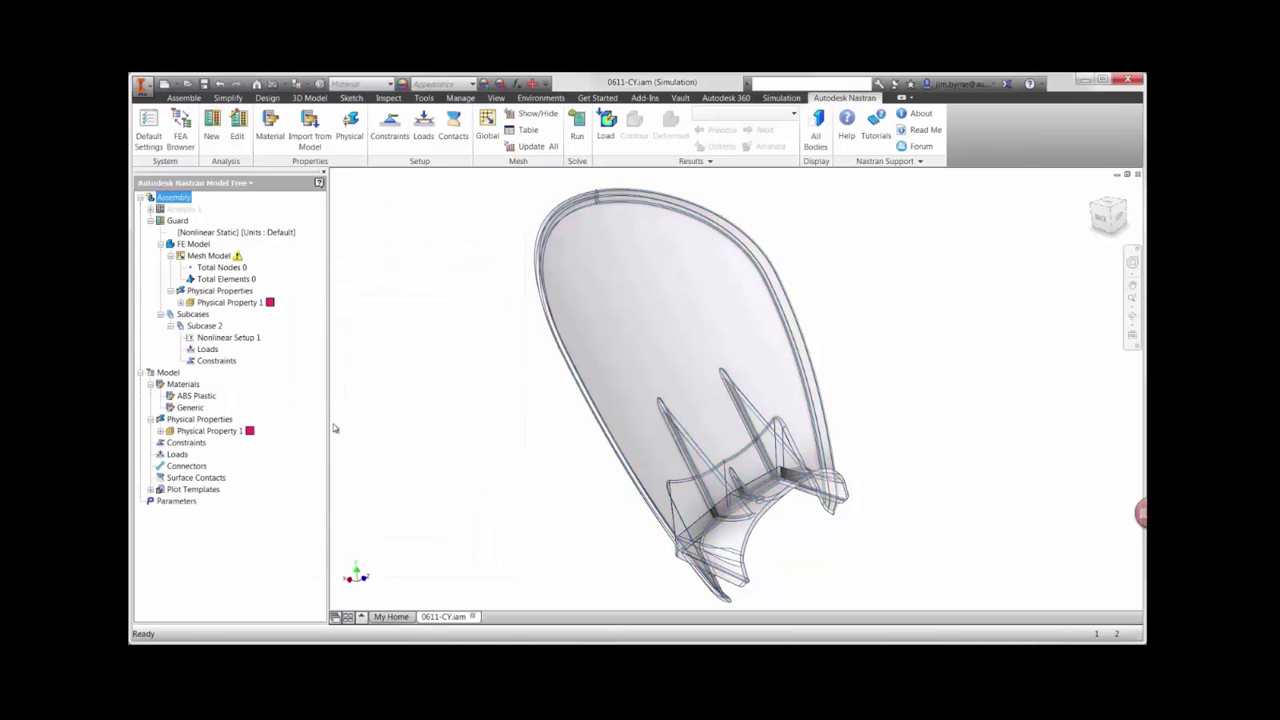
click(181, 302)
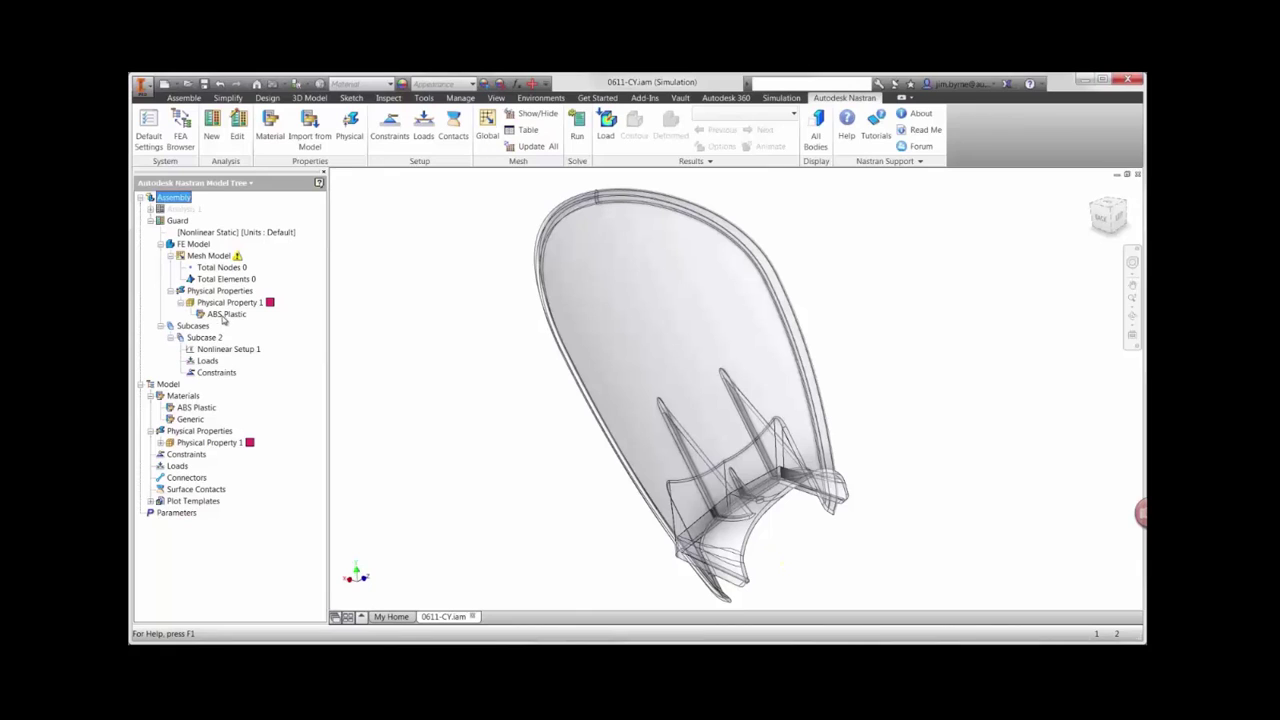
Give ABS Plastic plastic nonlinear behaviour with a 40 MPa initial yield stress
click(224, 316)
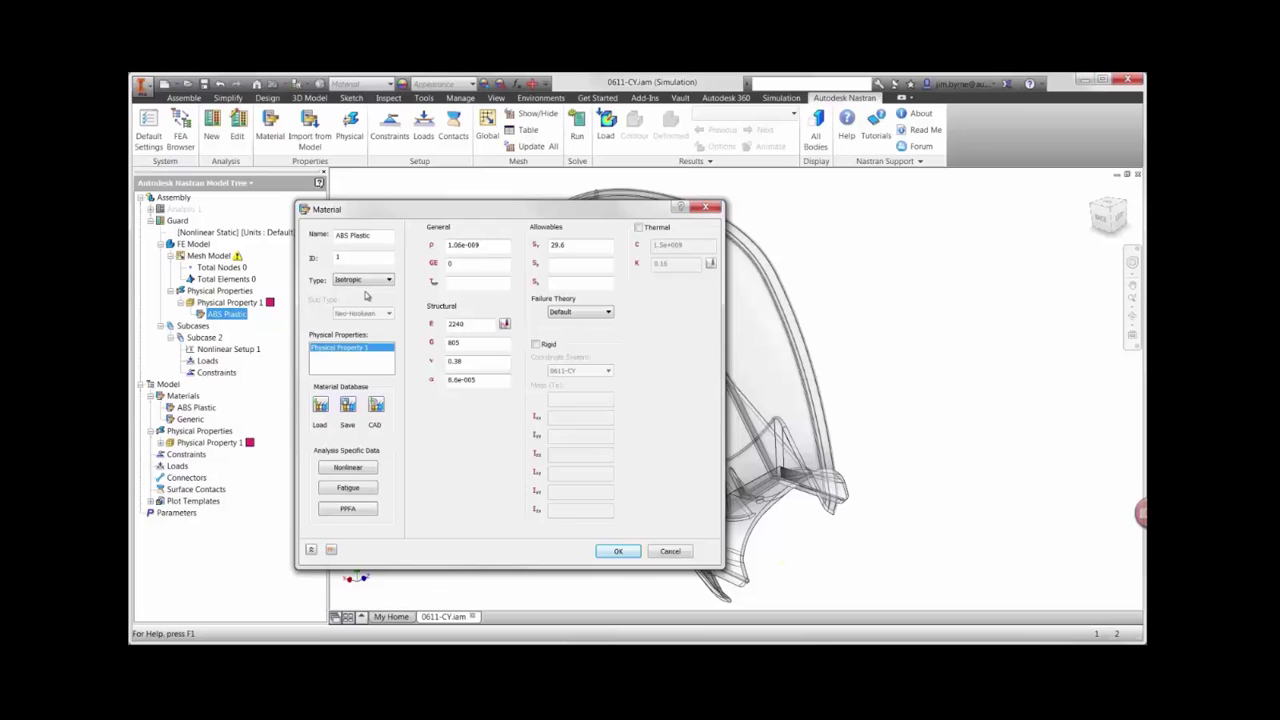
click(353, 467)
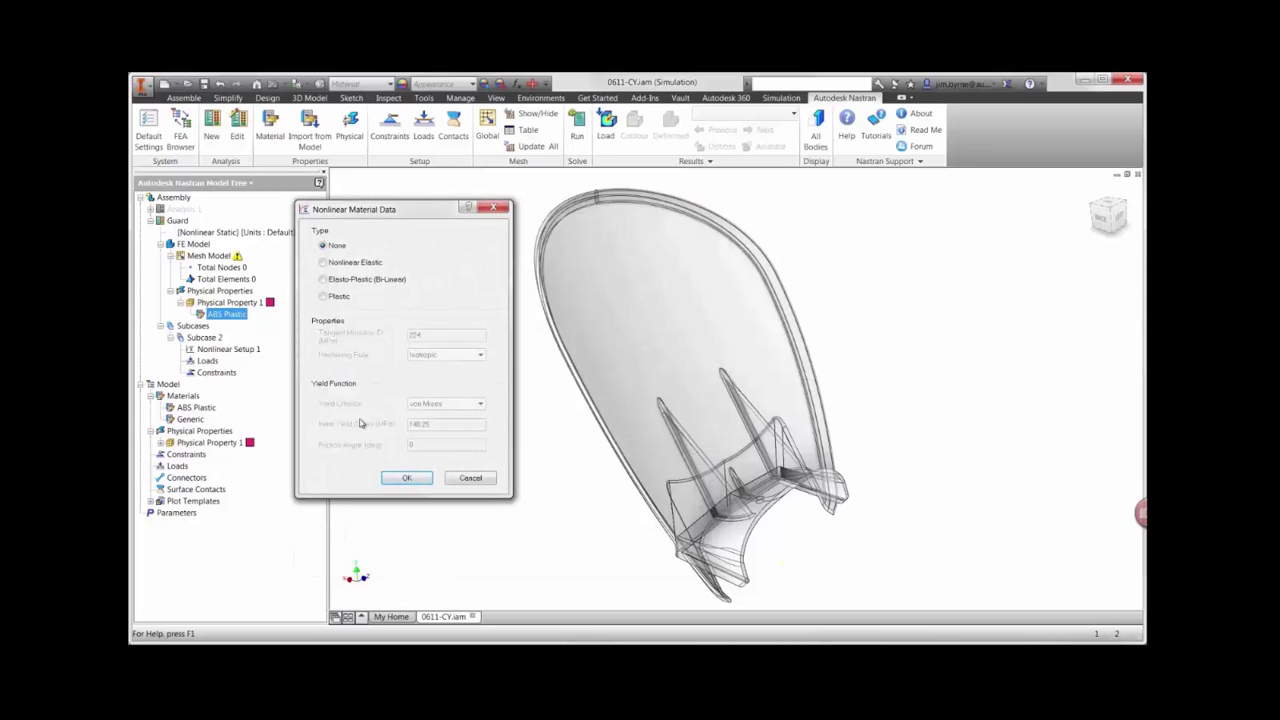
click(324, 297)
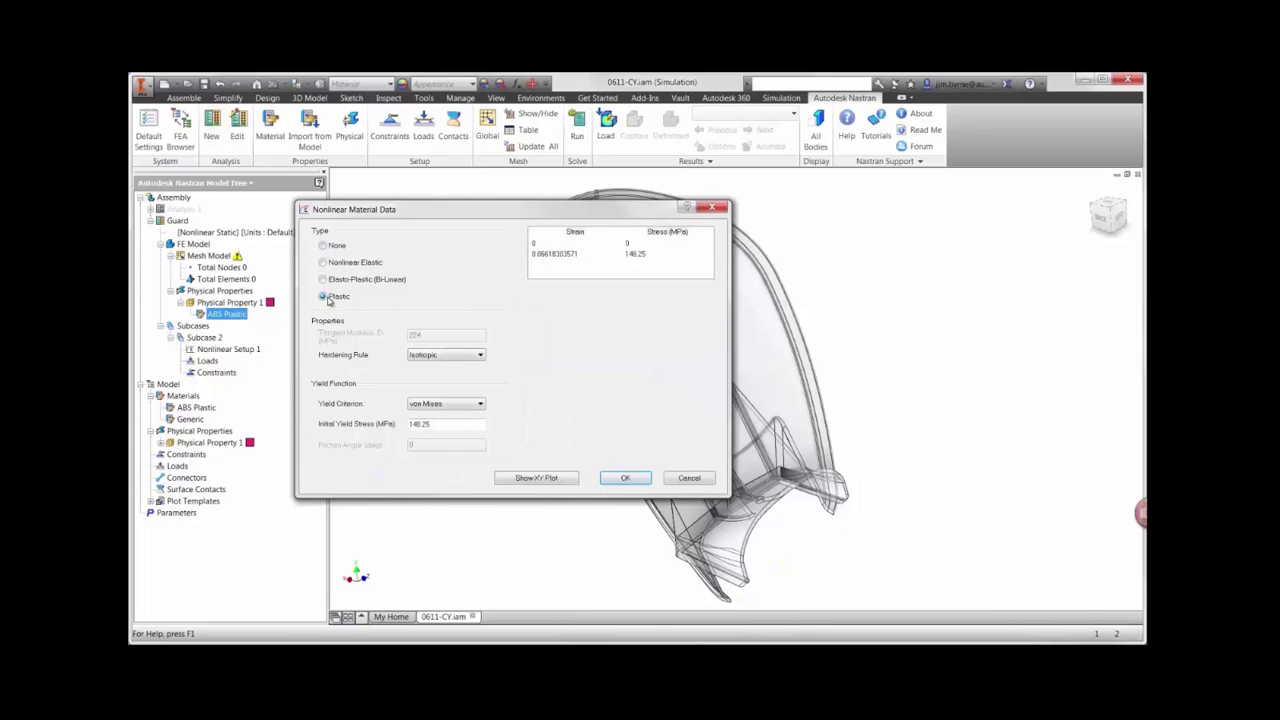
drag(432, 425, 400, 425)
text(40)
key(Tab)
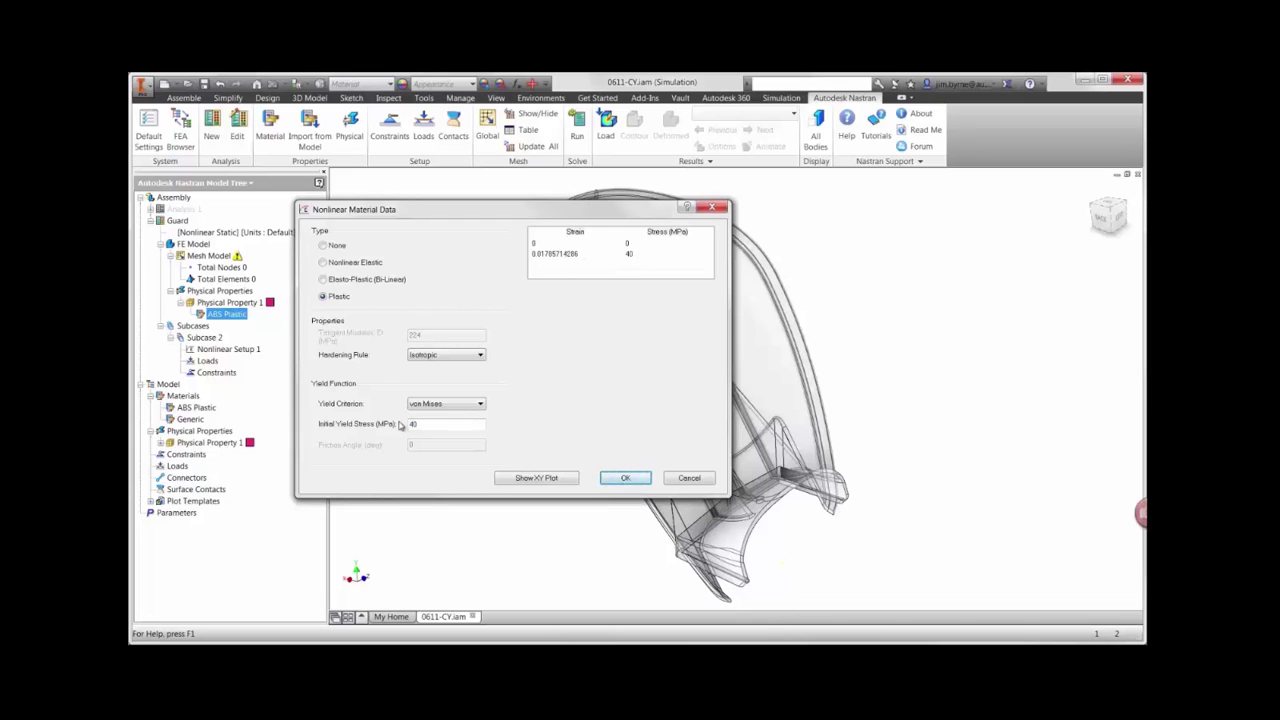
Add a 0.18 strain / 45 MPa stress point and plot the stress–strain curve
click(545, 264)
text(0.18)
key(Tab)
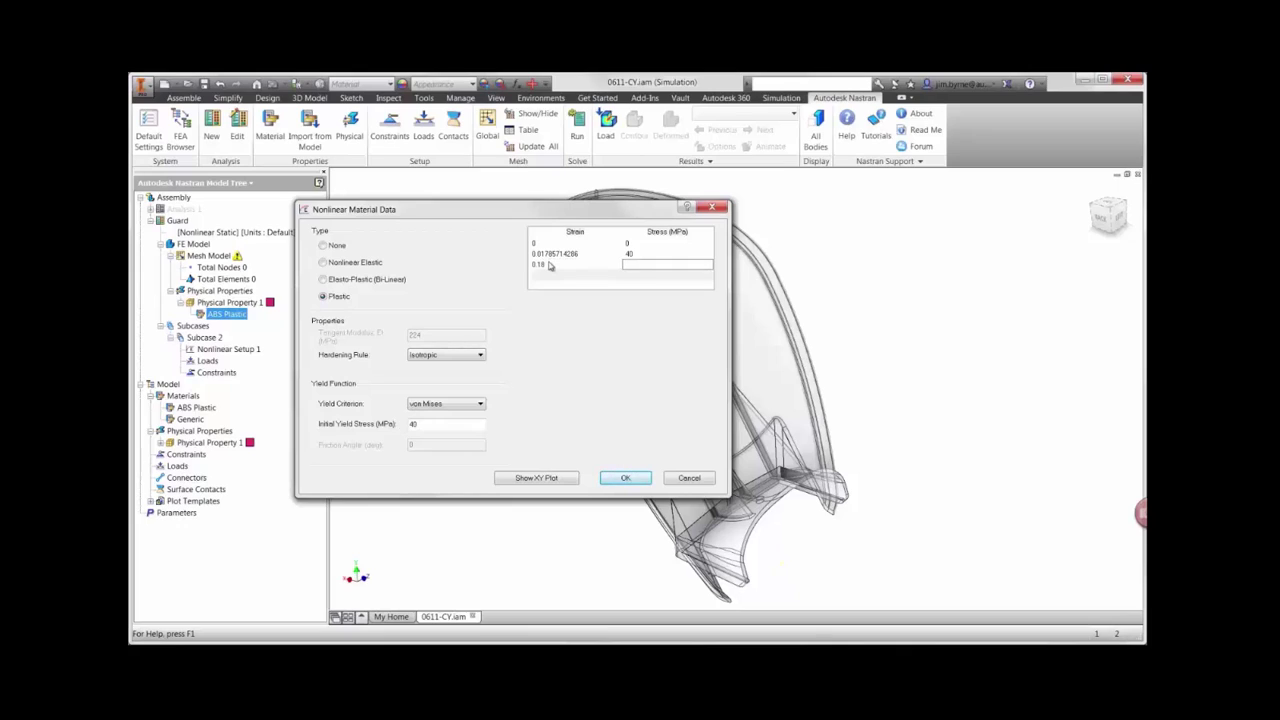
text(45)
key(Tab)
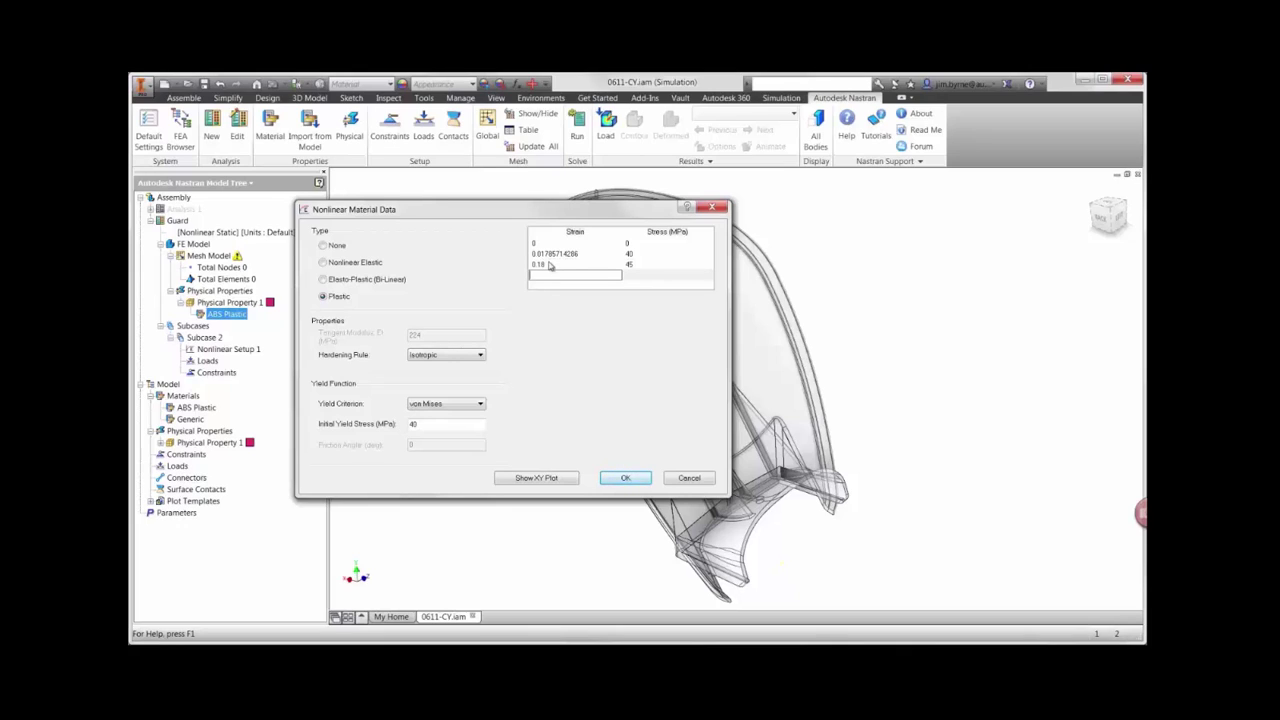
click(532, 478)
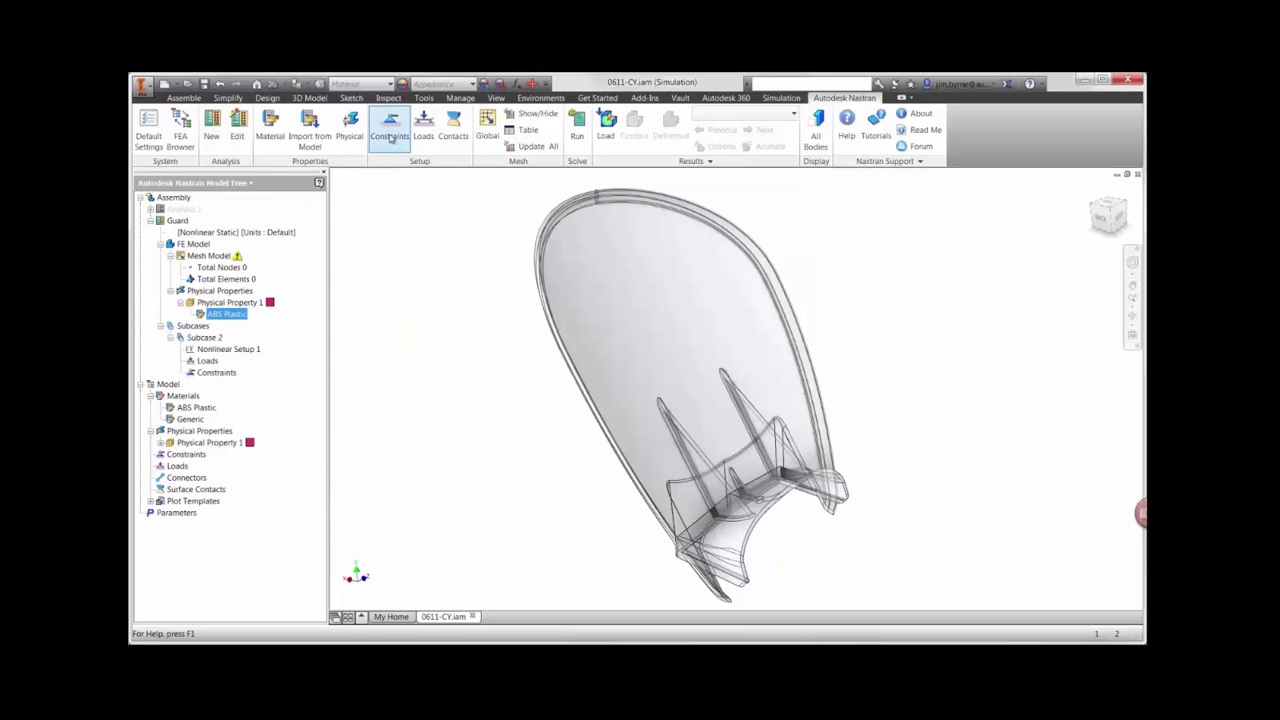
Fix the guard's mounting face near the base as Constraint 1
click(393, 138)
shift+middle_drag(640, 400, 700, 434)
click(704, 437)
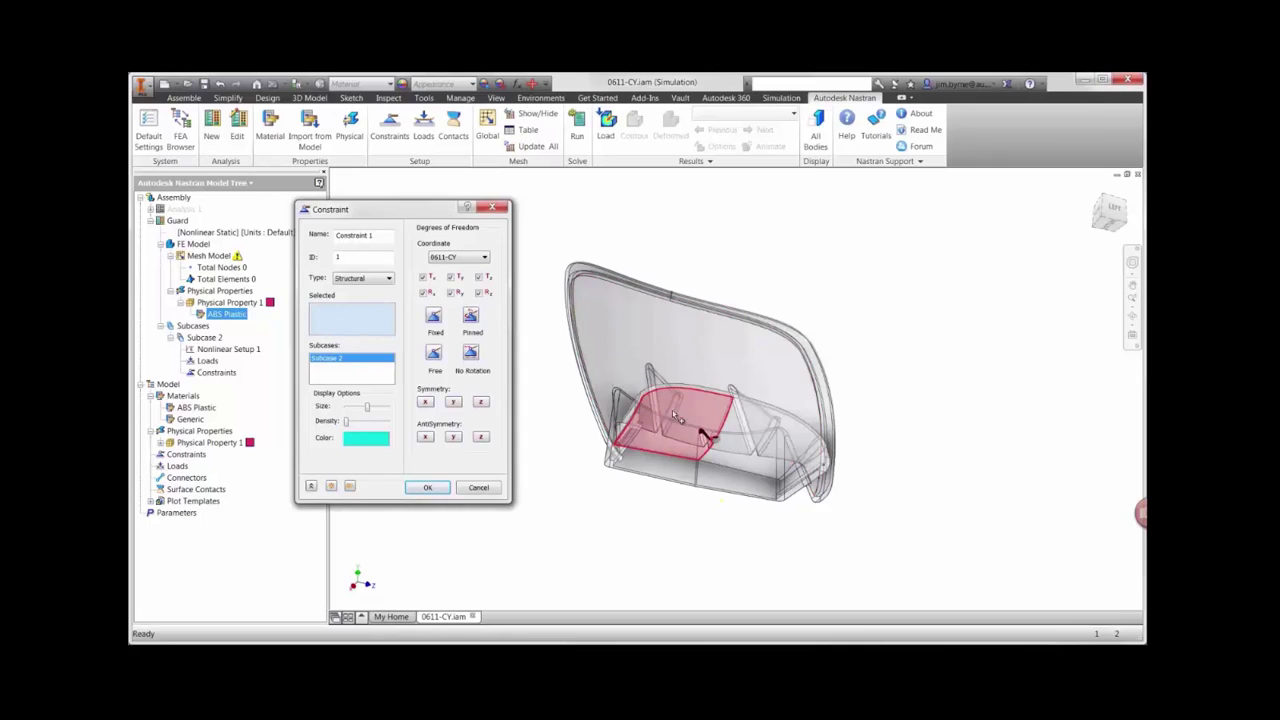
click(427, 487)
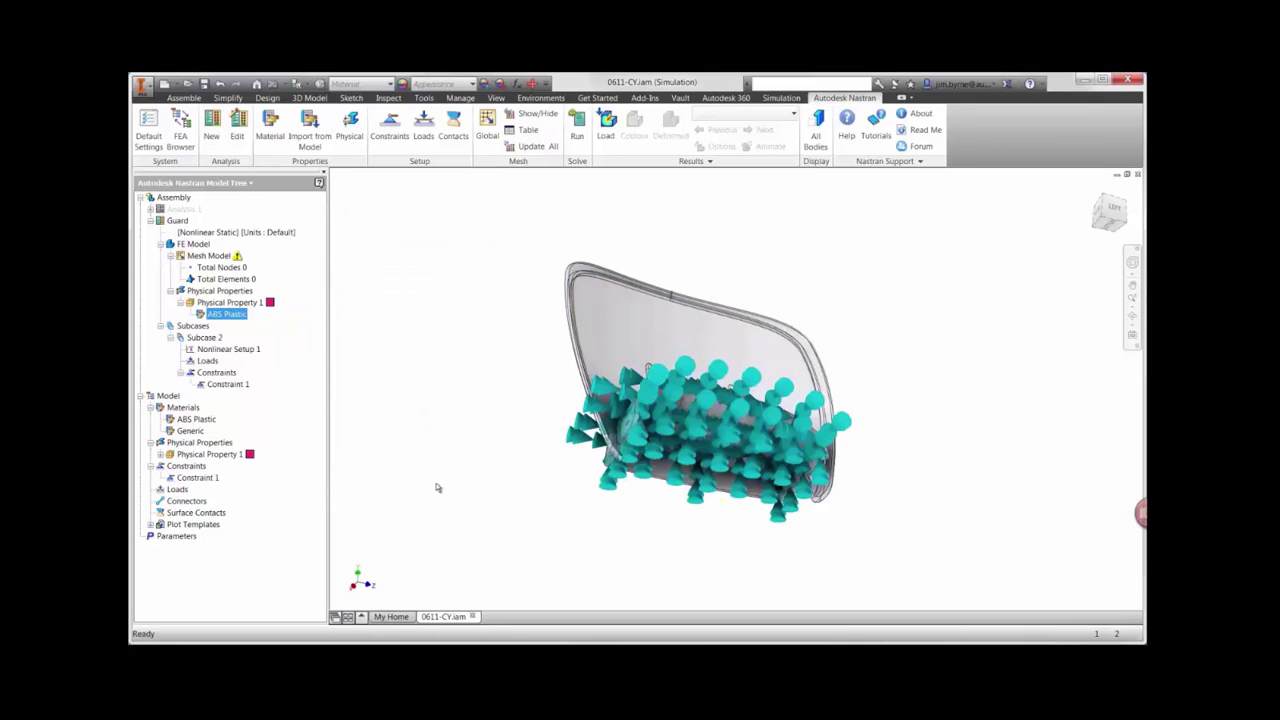
Start a load on the guard's broad face with Fx set to -333 N
click(424, 138)
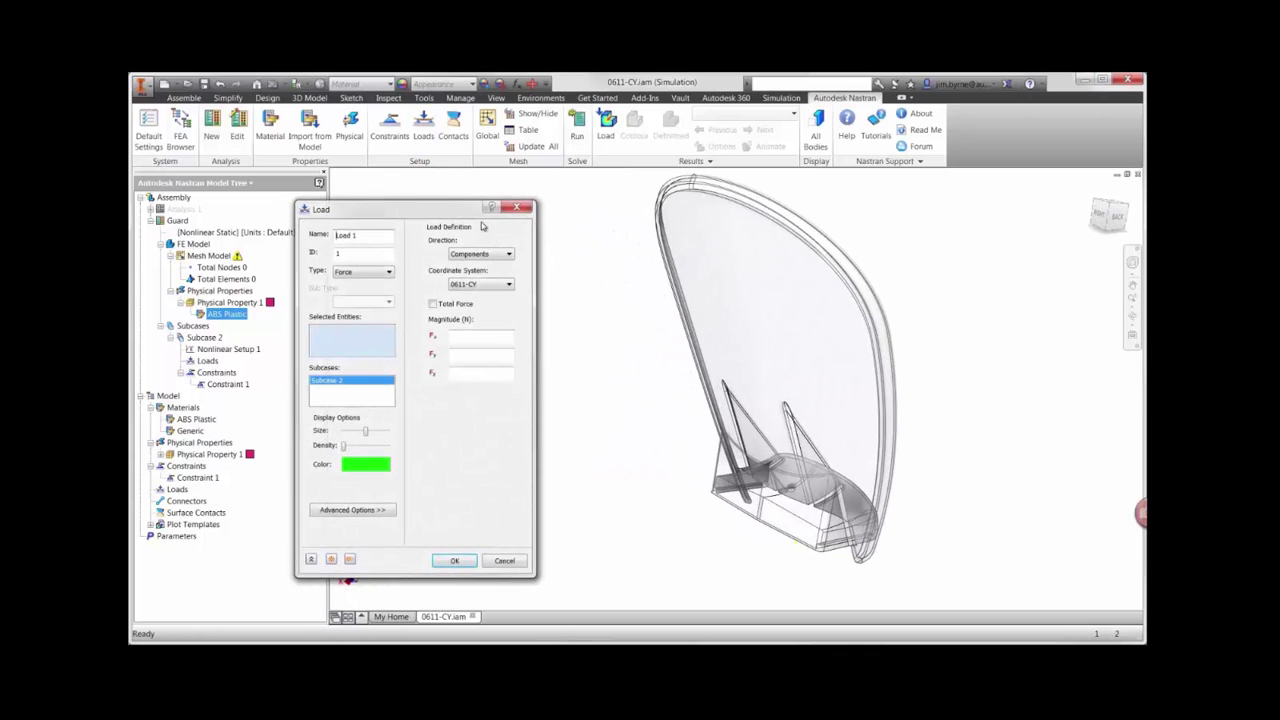
click(728, 318)
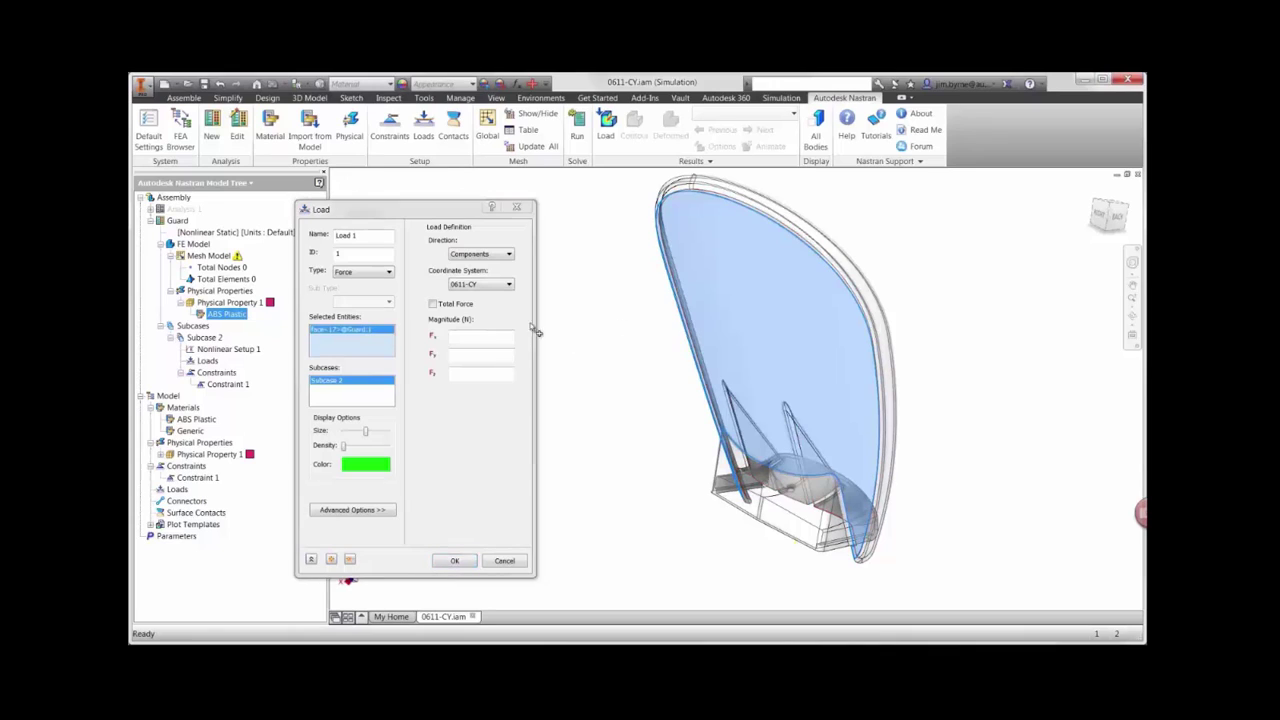
click(485, 333)
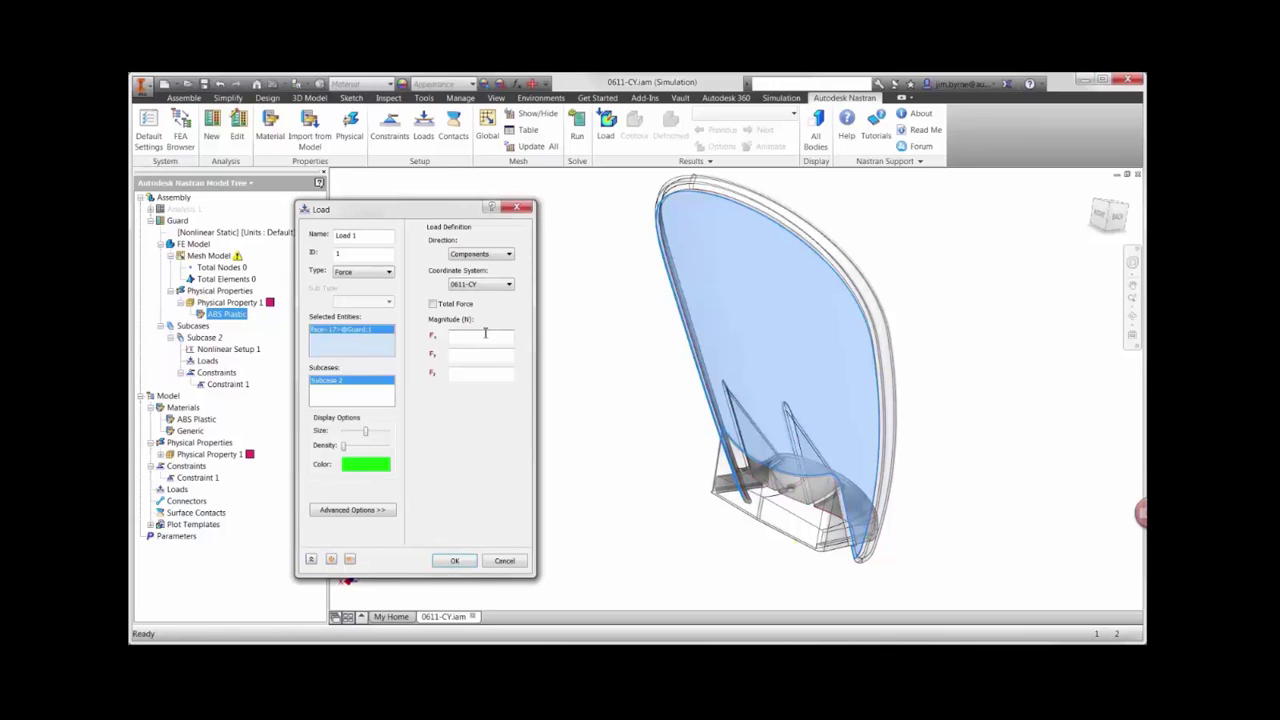
text(-333)
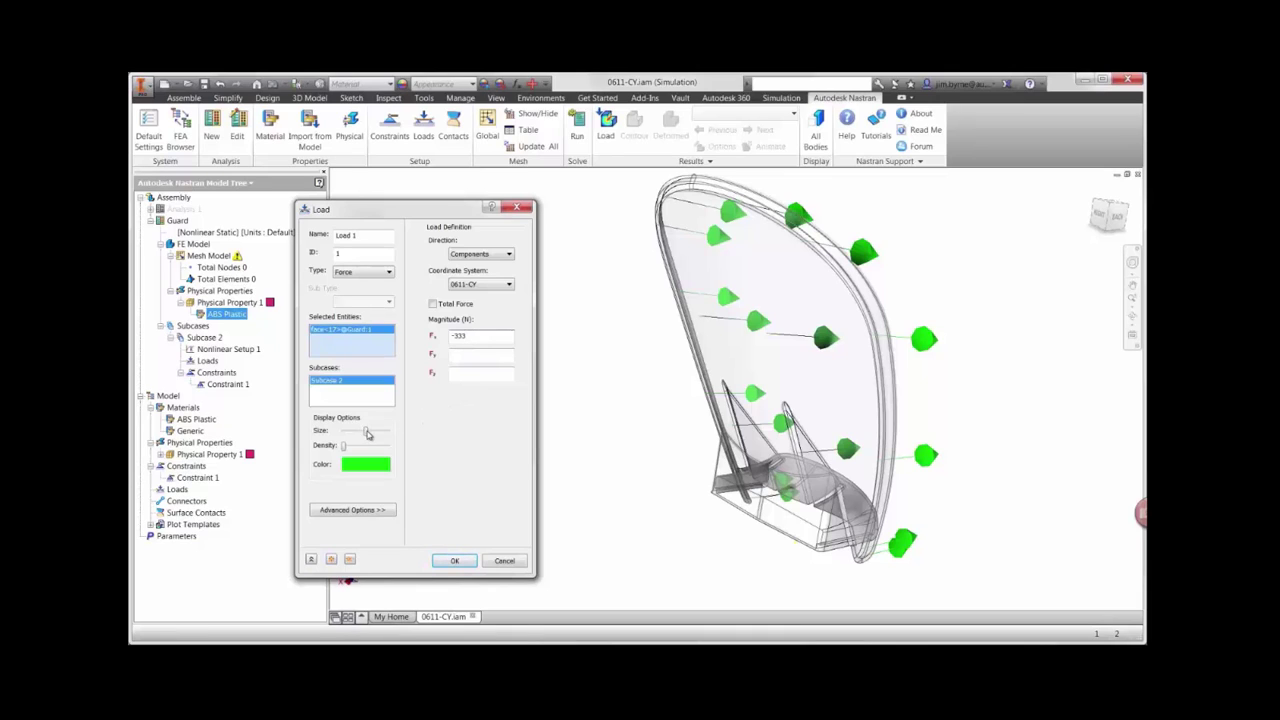
Confirm Load 1 with smaller arrows and globally mesh the guard (69844 nodes, 35360 elements)
drag(364, 433, 352, 433)
click(454, 560)
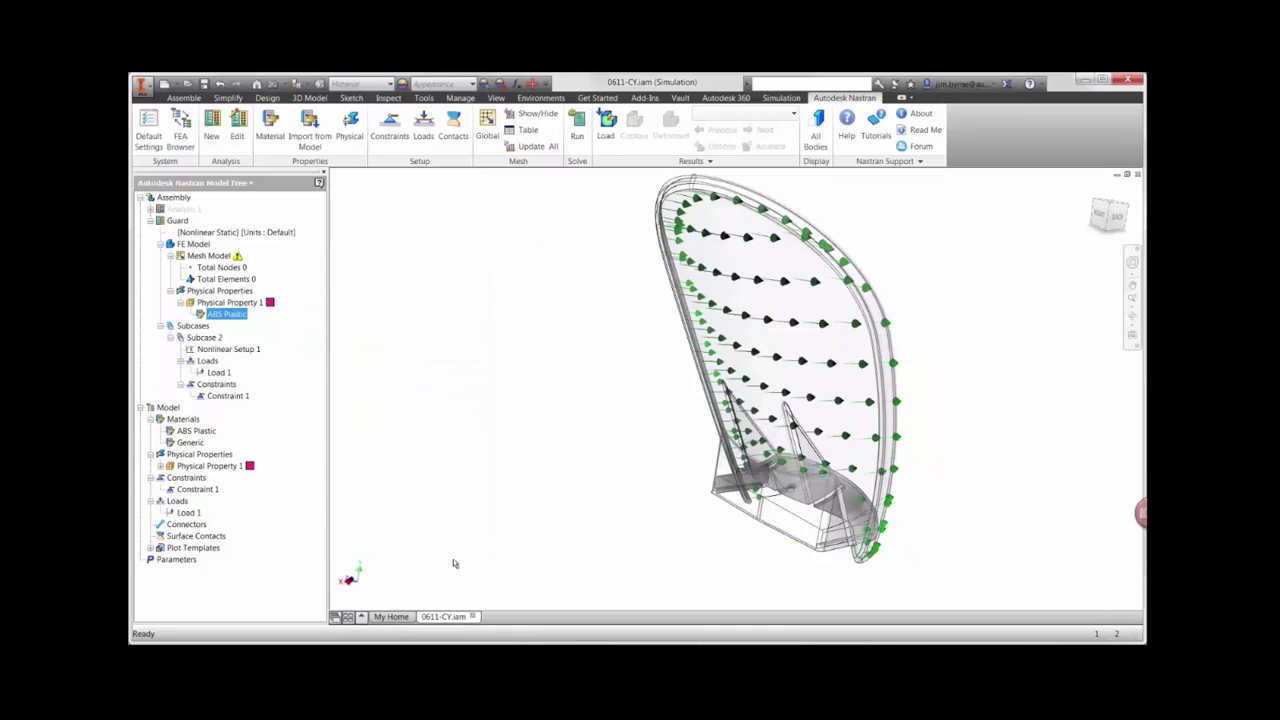
key(F6)
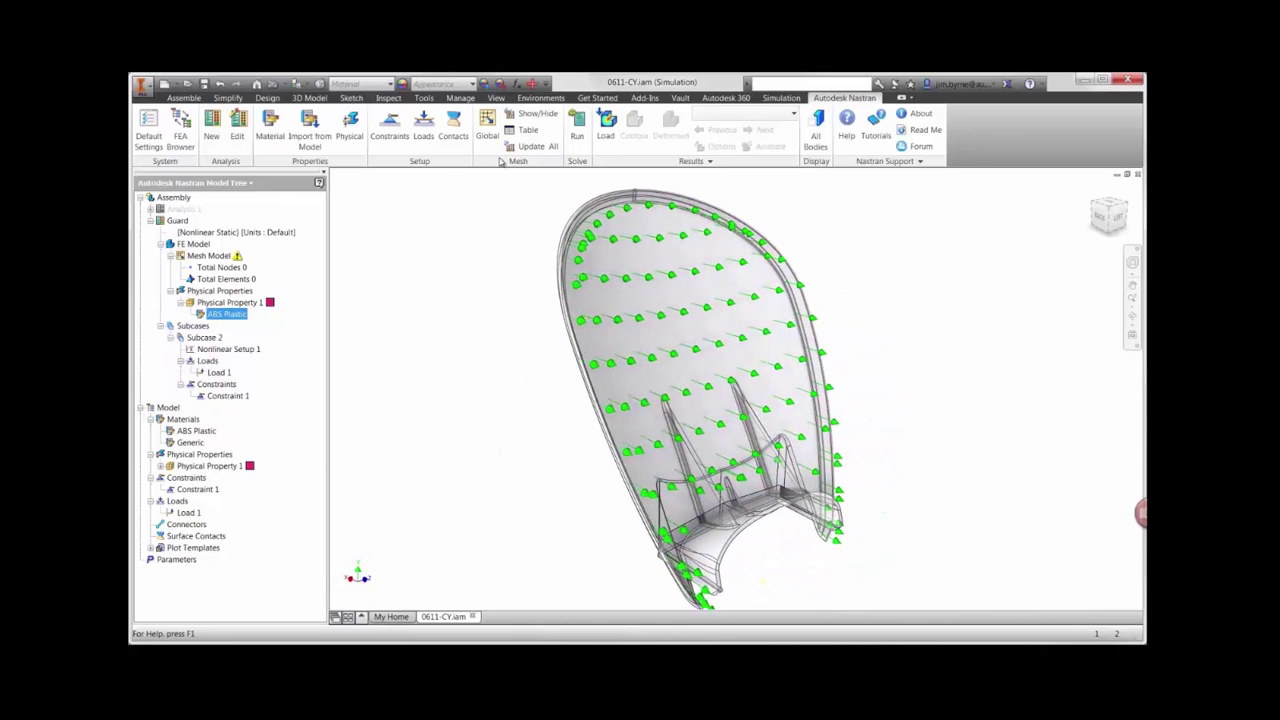
click(487, 130)
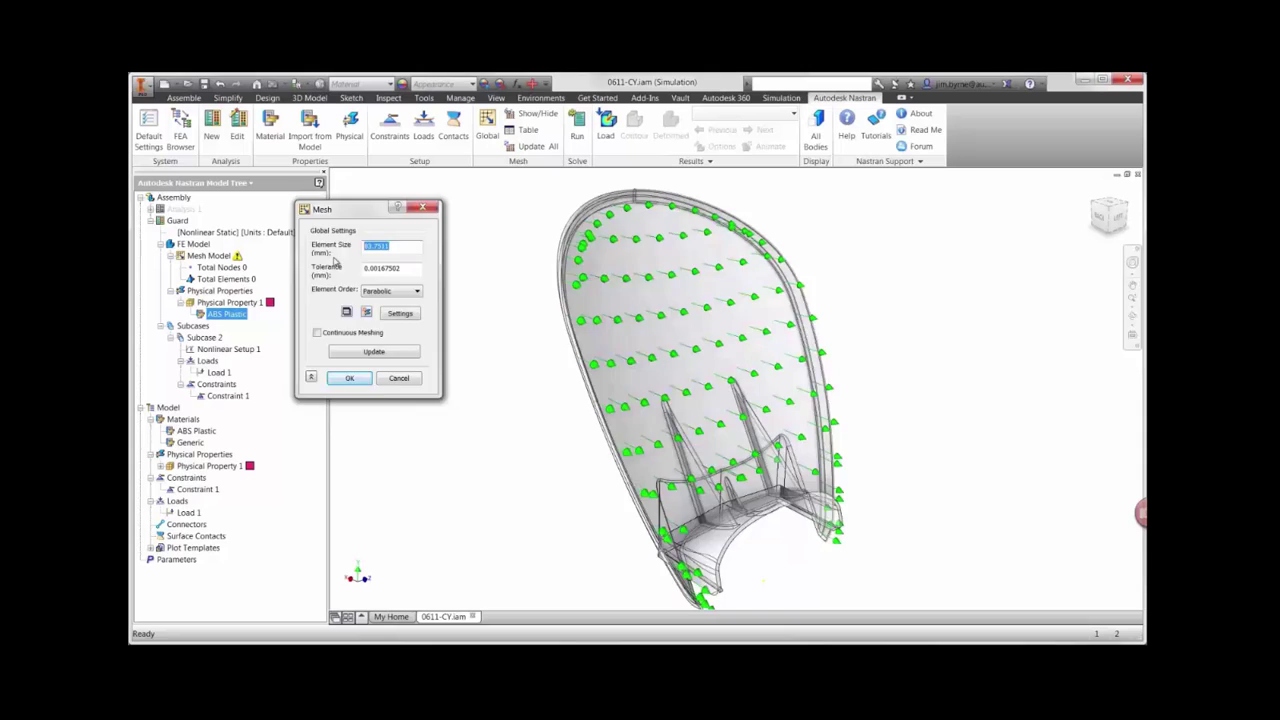
click(348, 378)
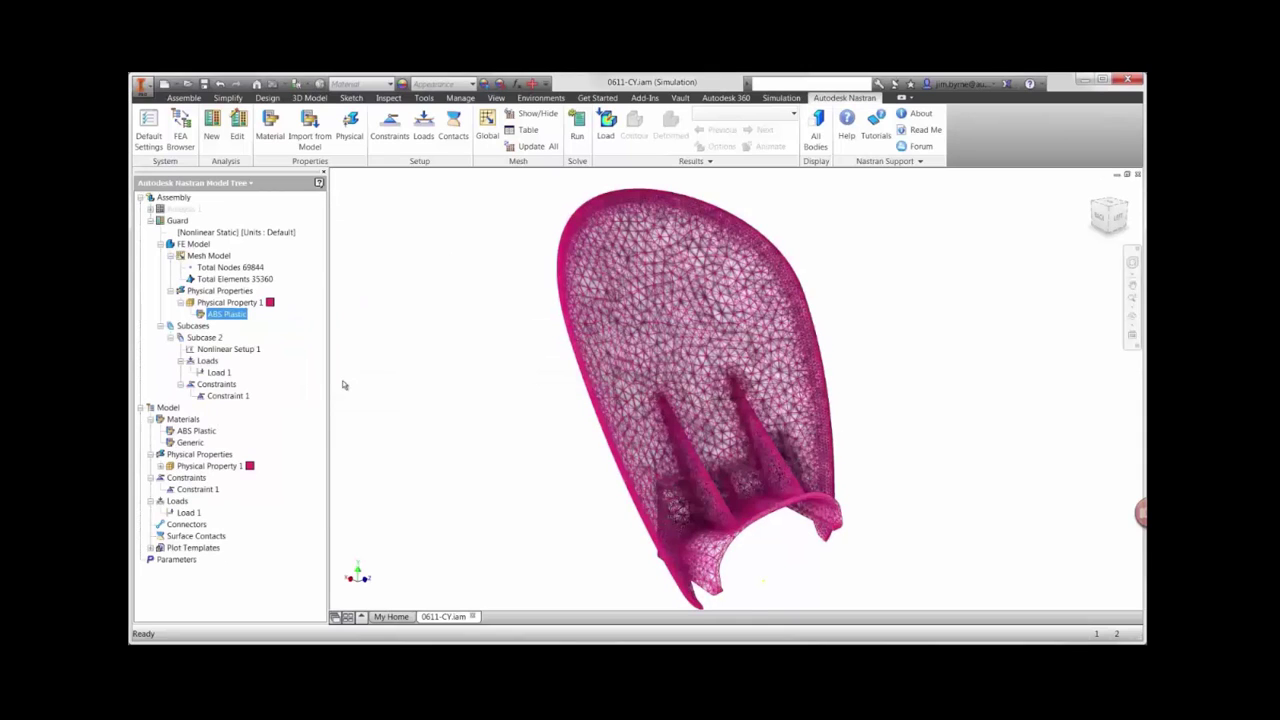
Set Nonlinear Setup 1 to 25 increments with intermediate output on, then solve the analysis
right_click(257, 350)
click(279, 357)
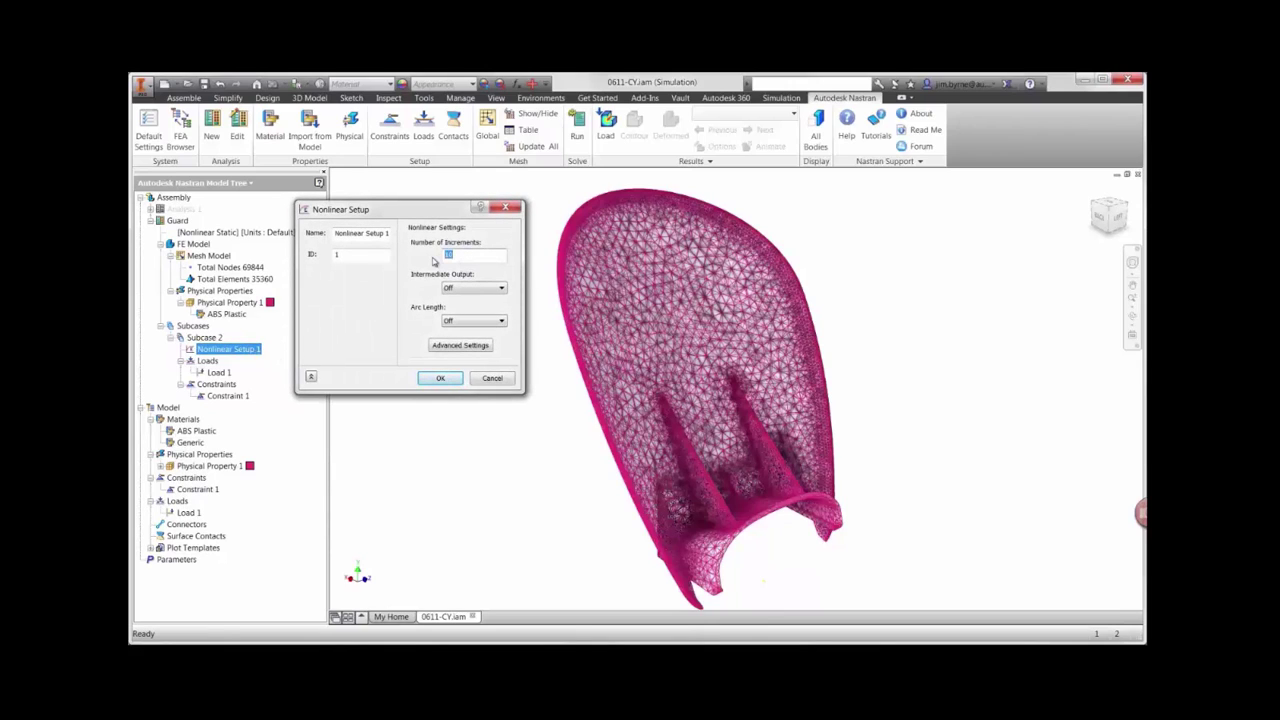
text(25)
click(458, 288)
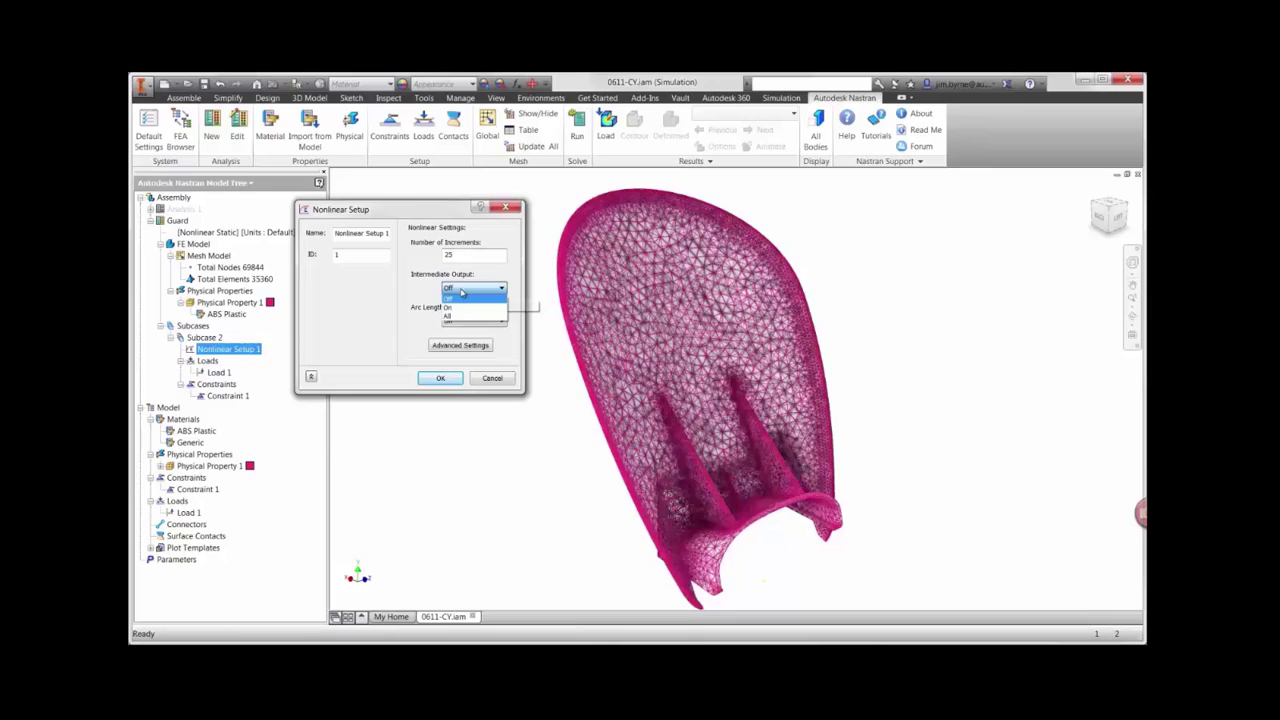
click(460, 309)
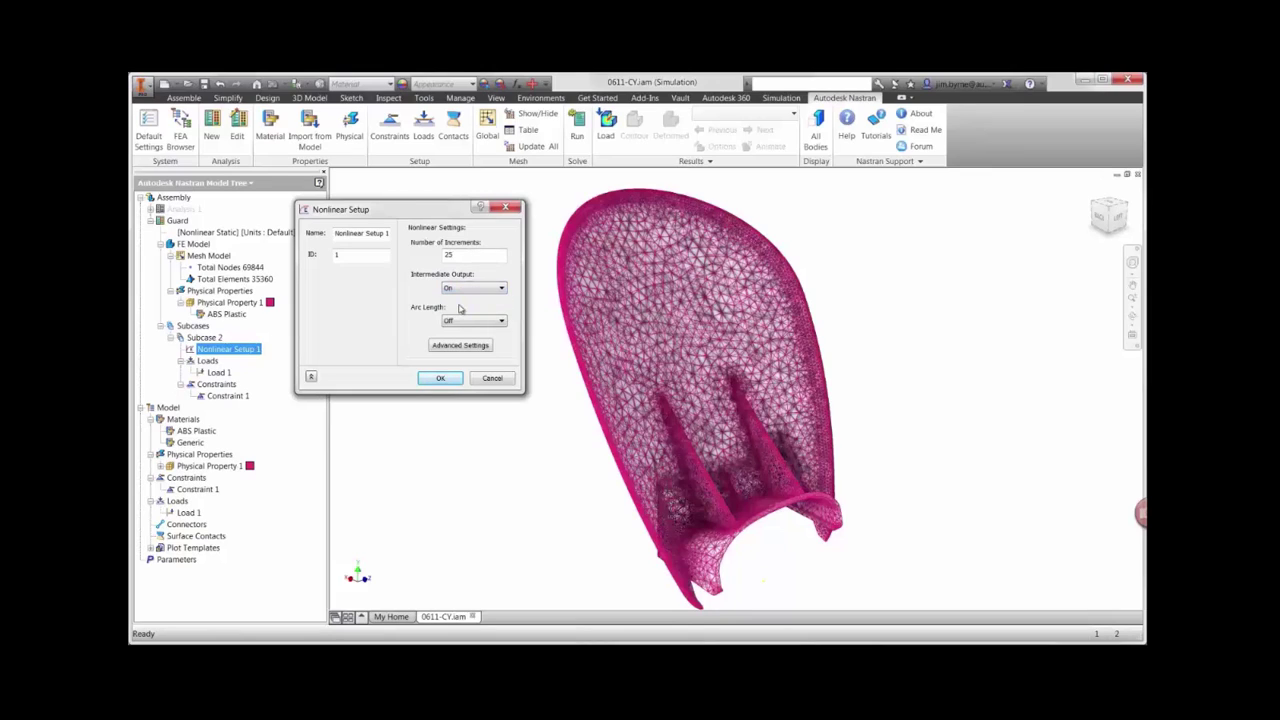
click(441, 378)
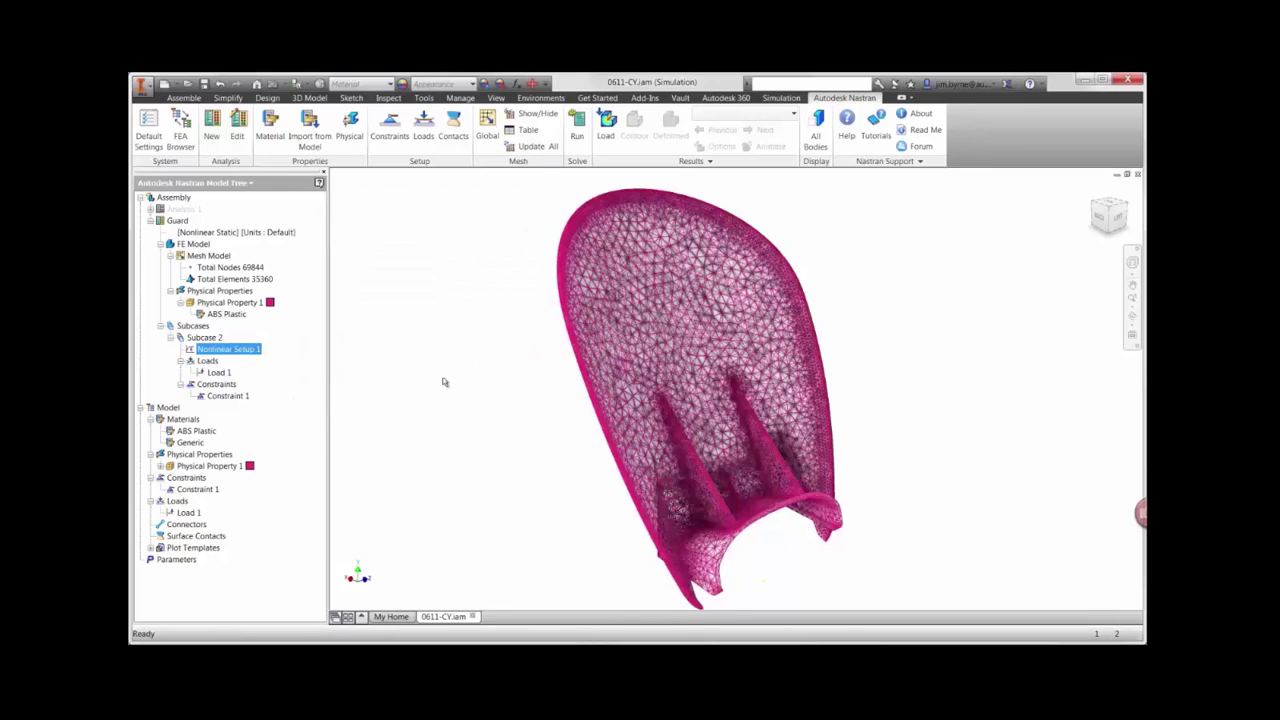
click(578, 136)
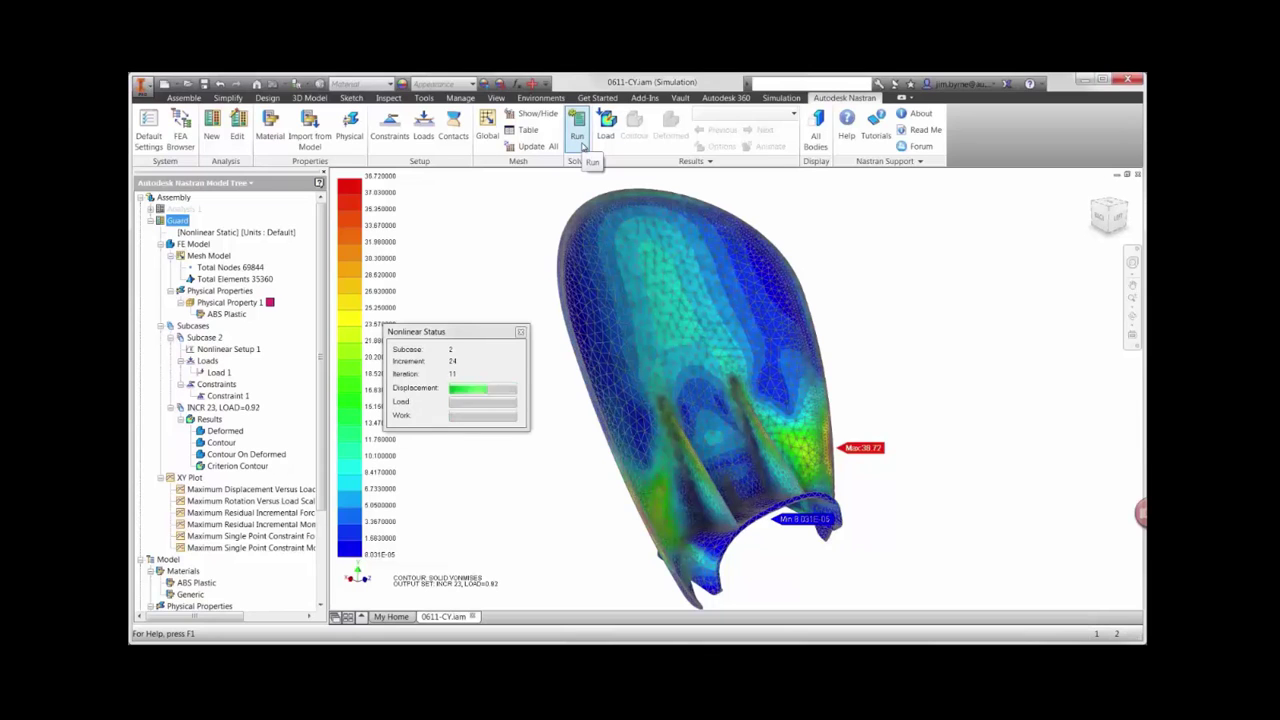
click(686, 393)
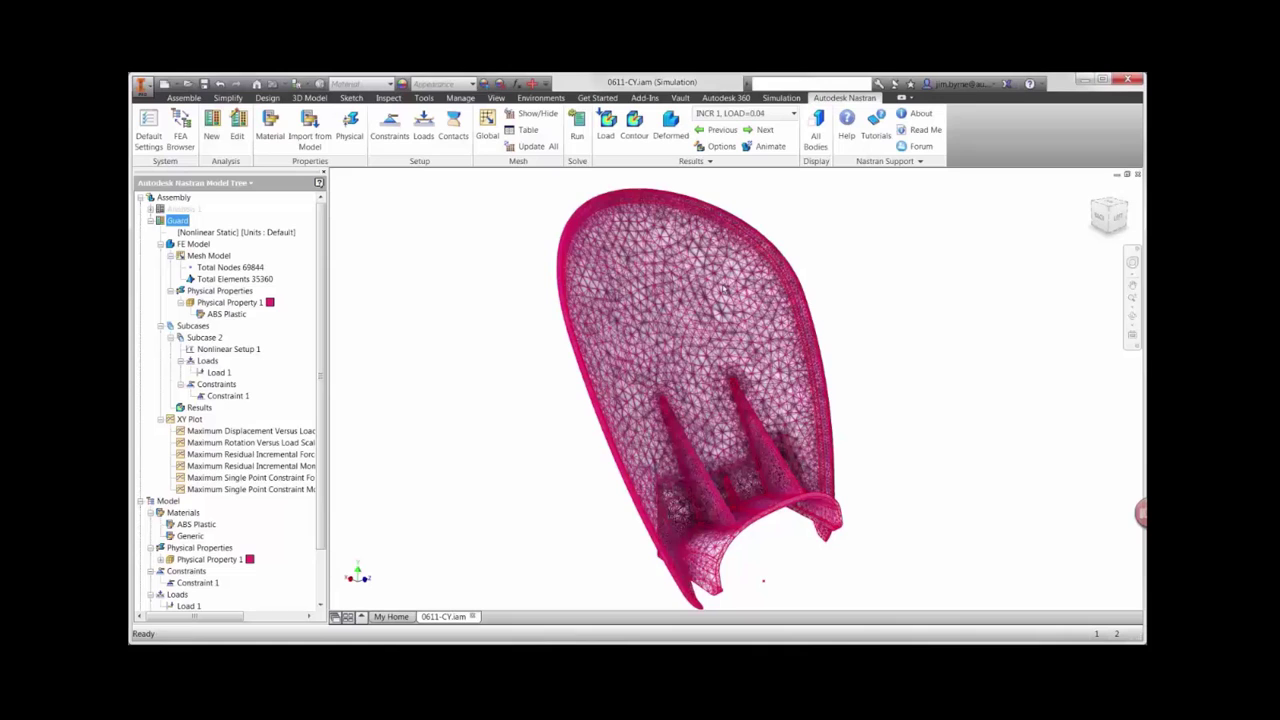
Select INCR 25, LOAD=1.0 for the result plot and hide edges, loads and constraints
click(700, 147)
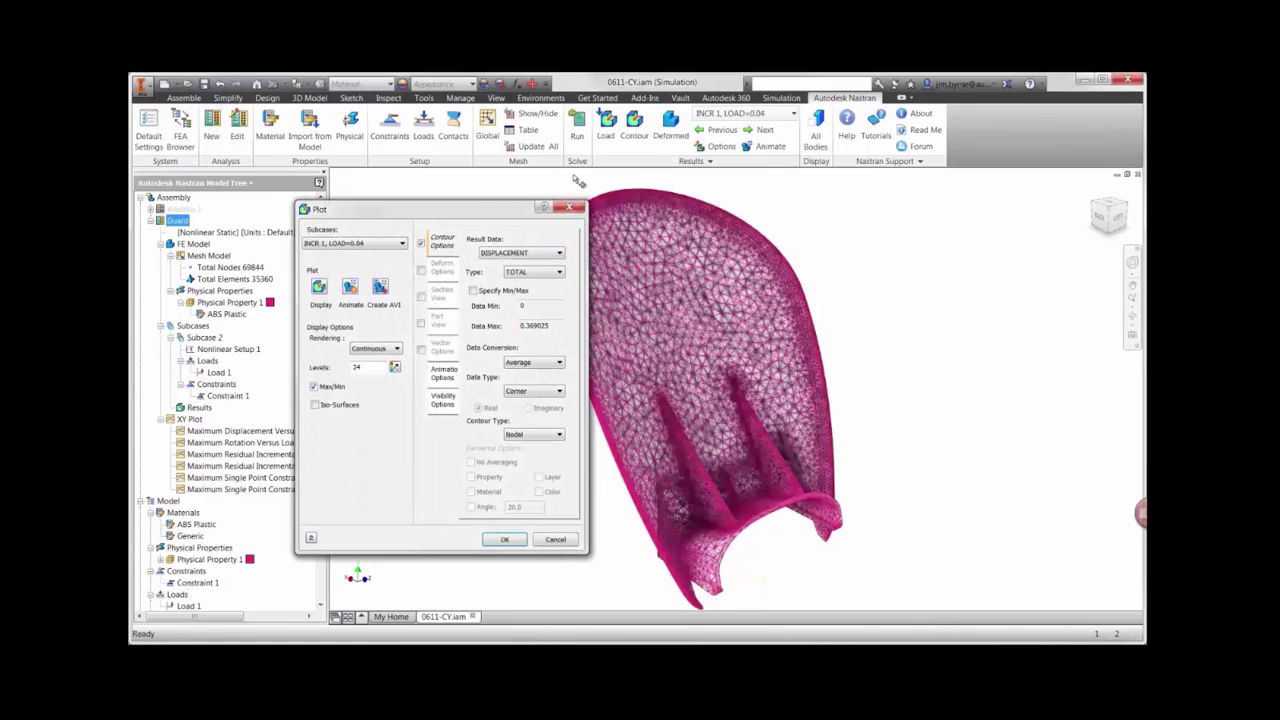
drag(484, 211, 409, 216)
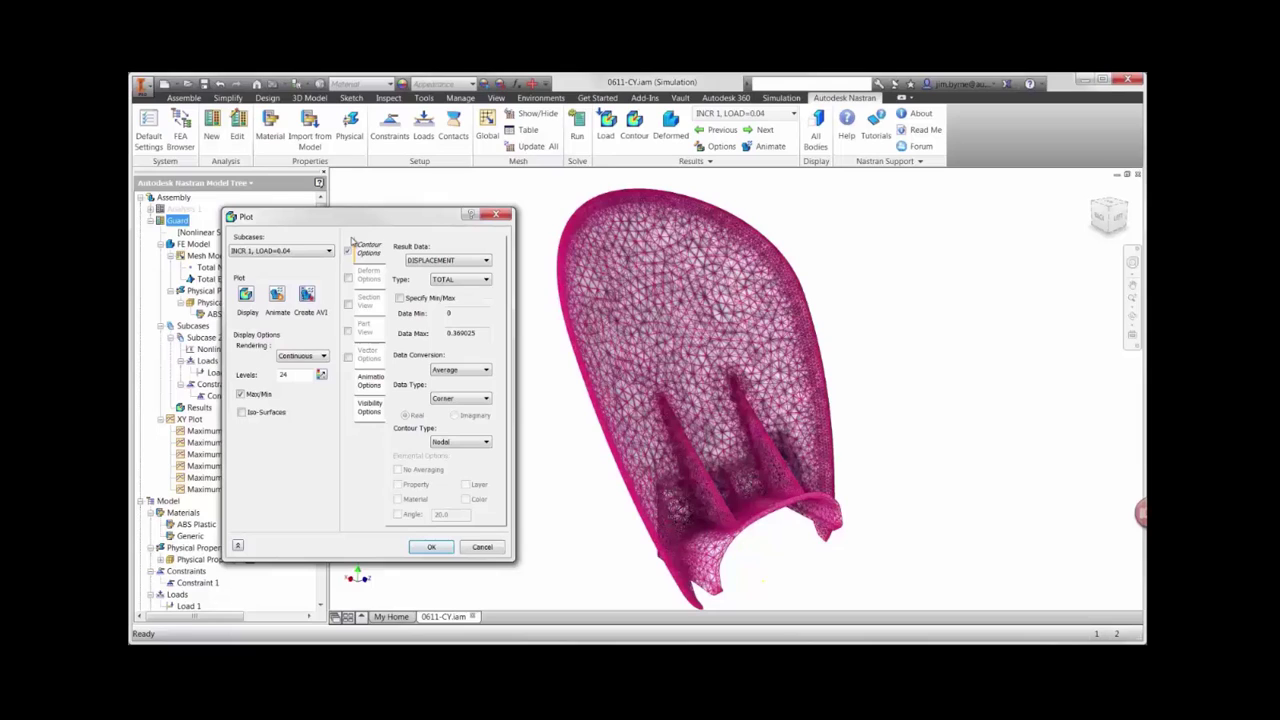
click(329, 251)
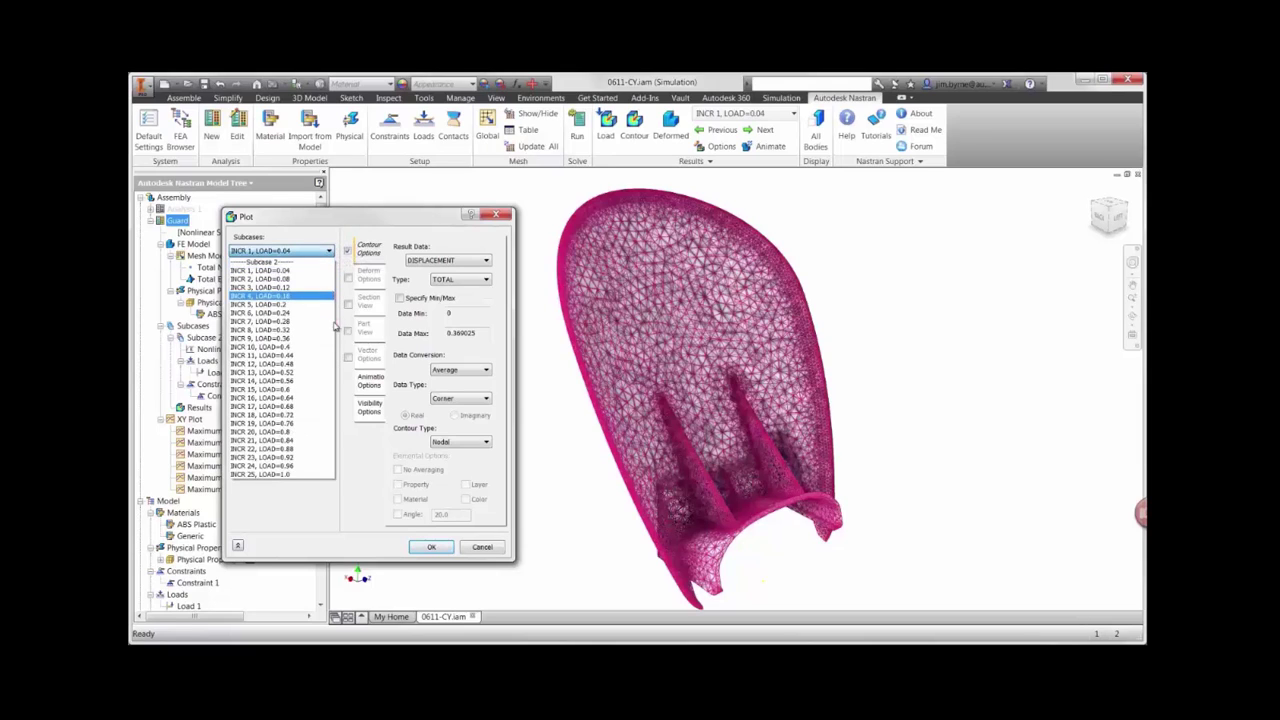
click(318, 478)
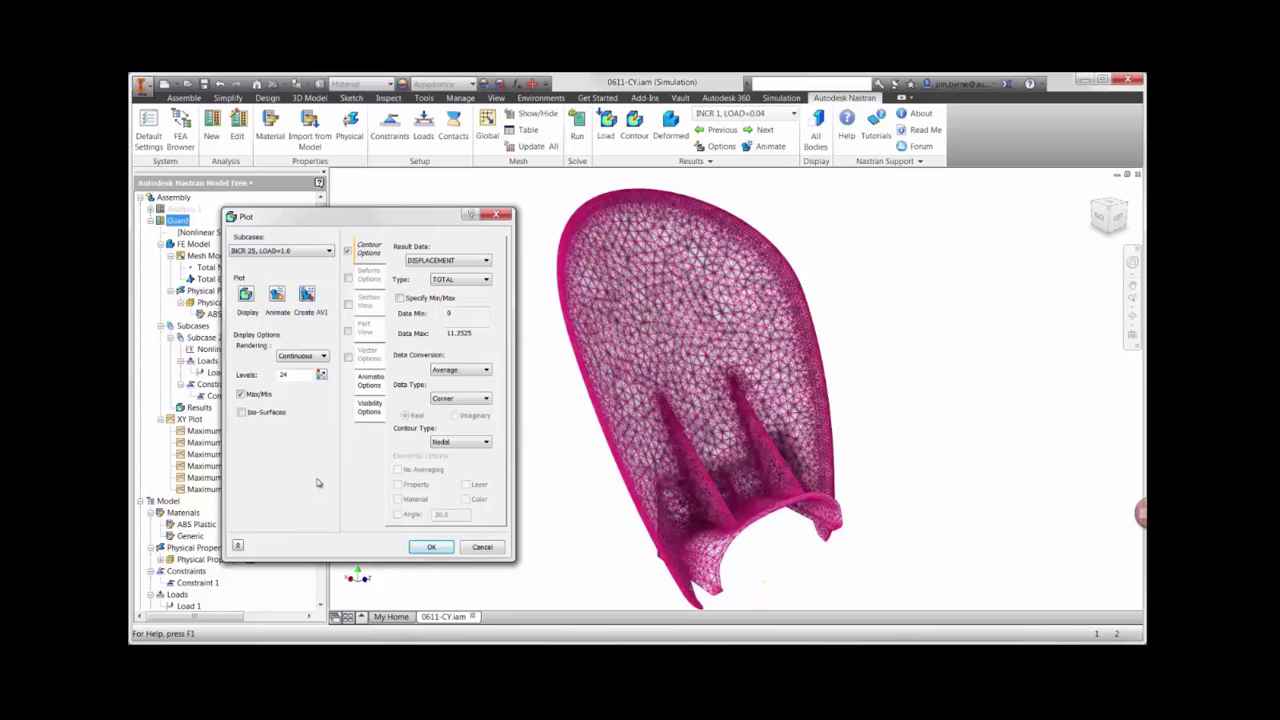
click(369, 409)
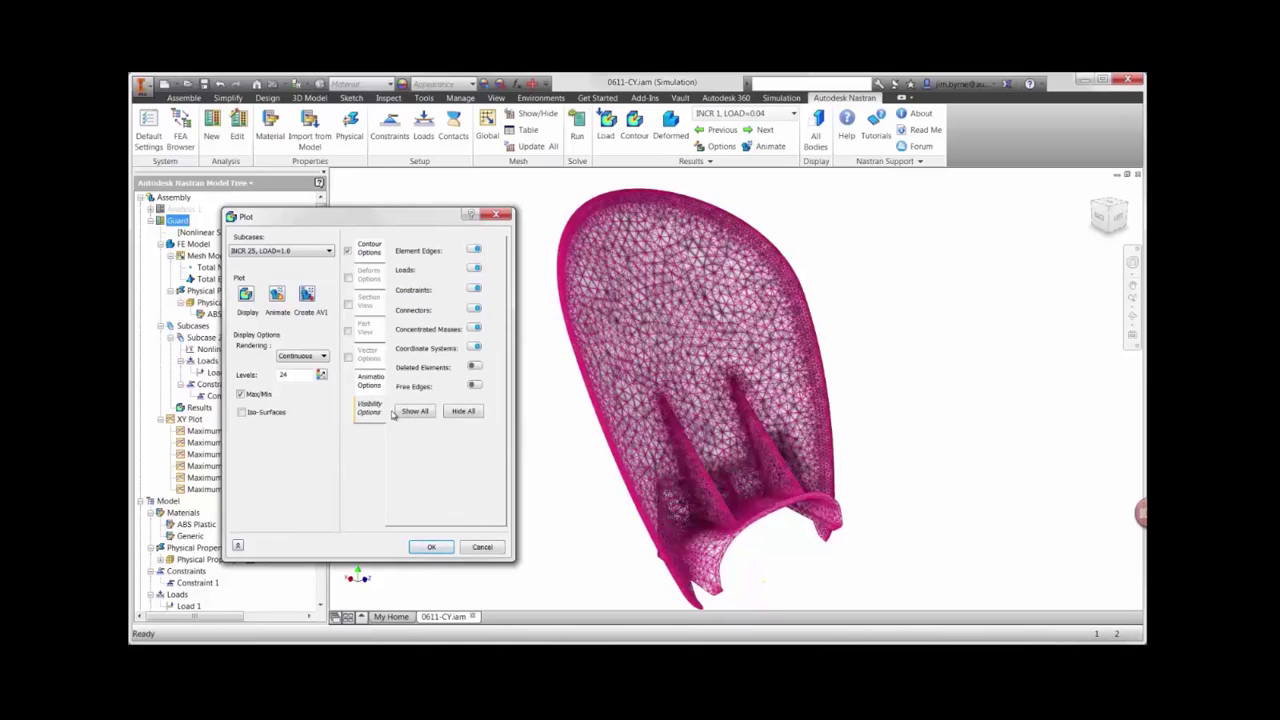
click(455, 414)
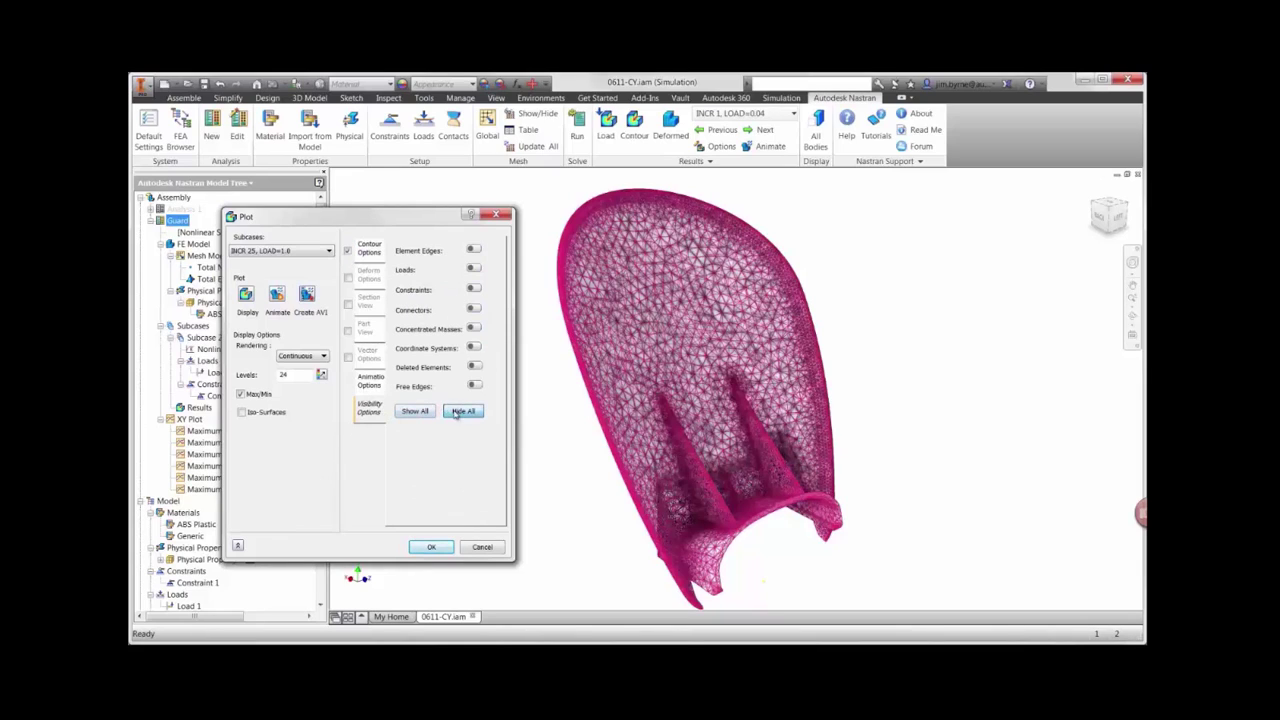
Display and animate the deformed displacement contour, peaking at 11.25, then turn deformation off
click(348, 279)
click(247, 296)
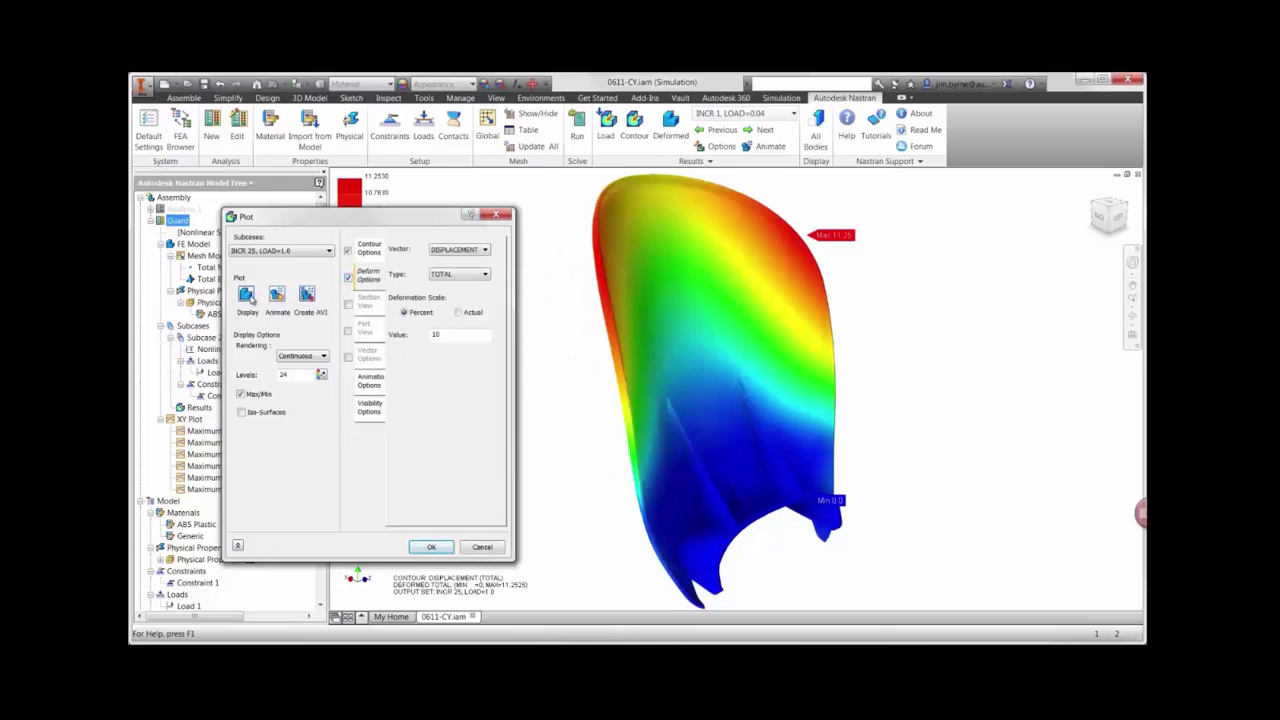
click(277, 295)
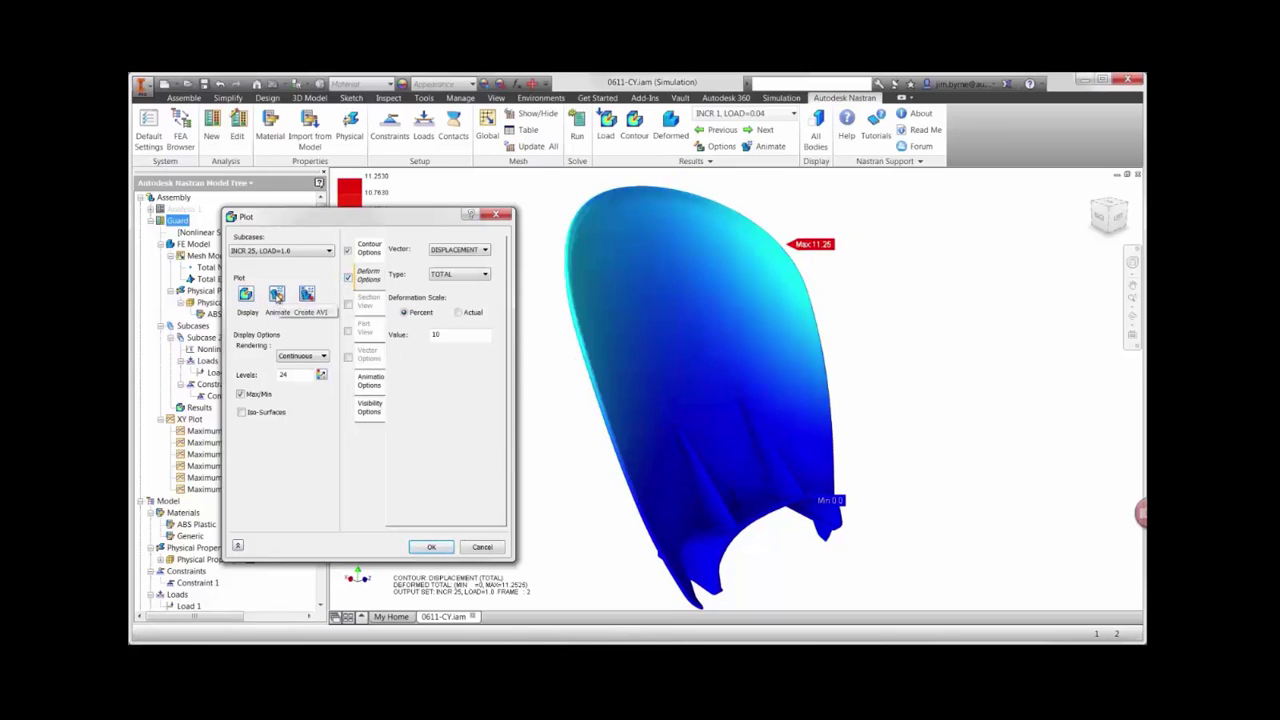
click(347, 278)
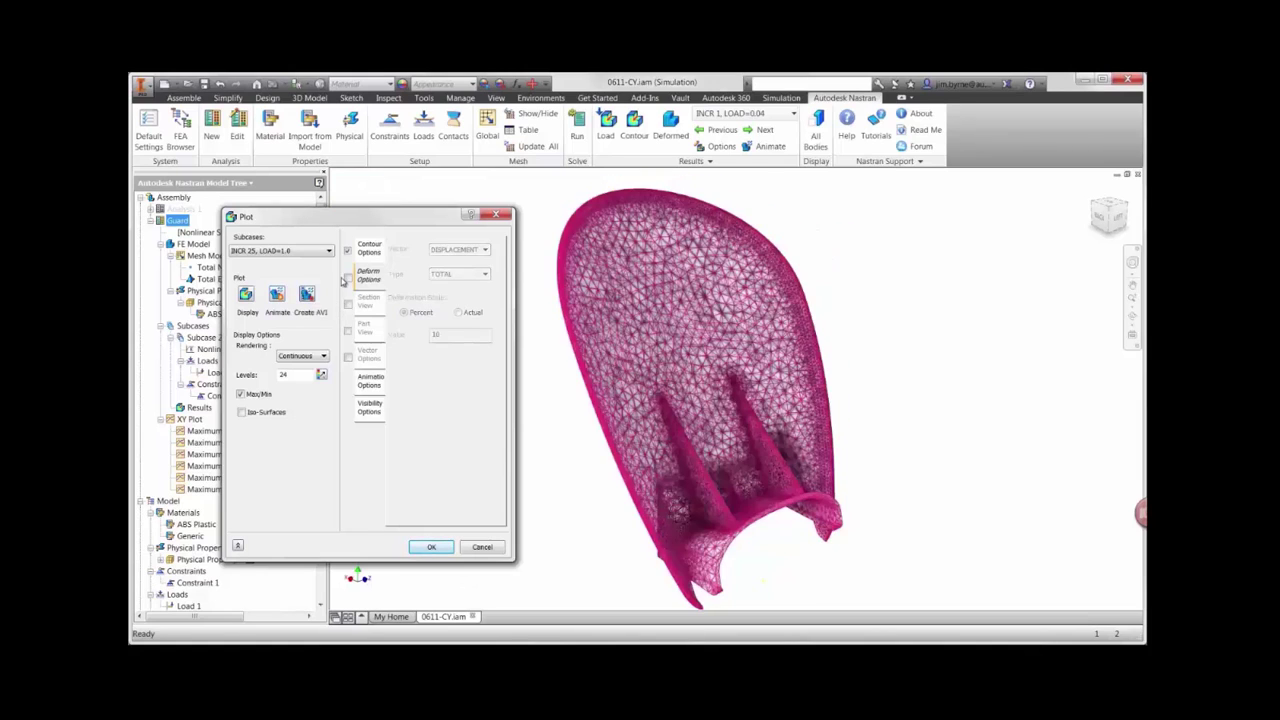
click(369, 256)
Display the SOLID VON MISES contour for INCR 25 and edit its min/max legend limits
click(416, 261)
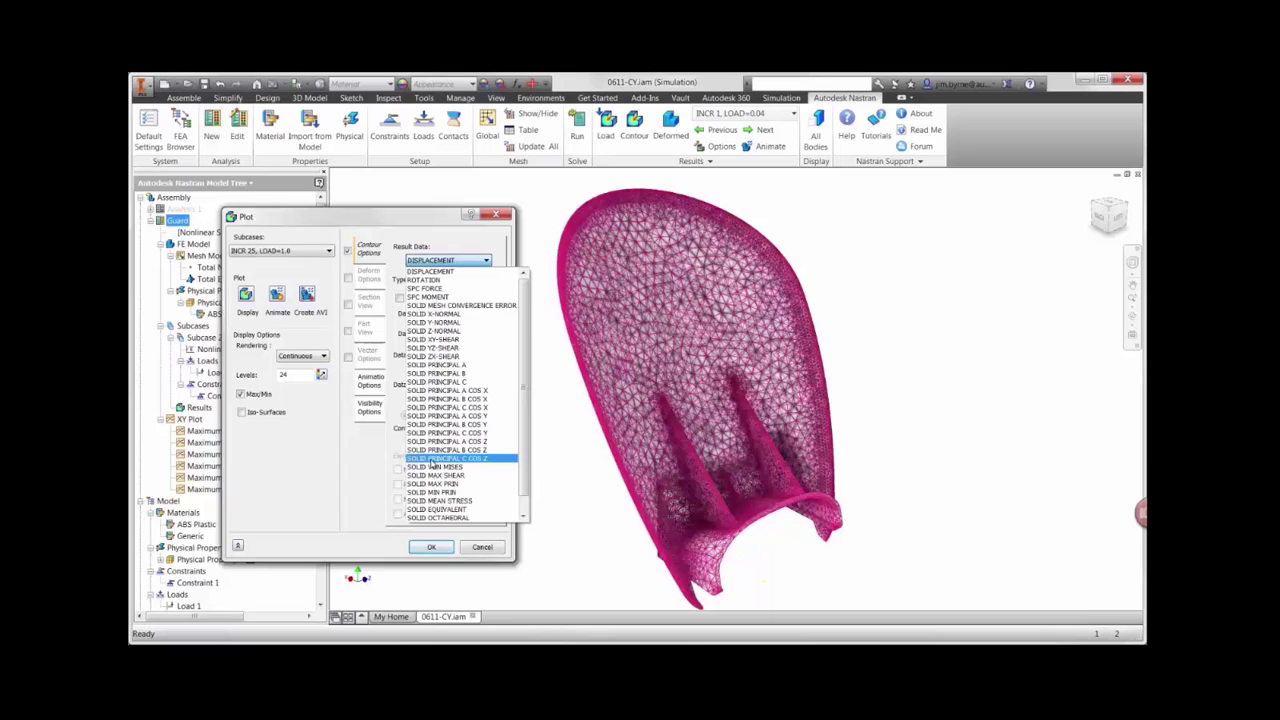
click(432, 467)
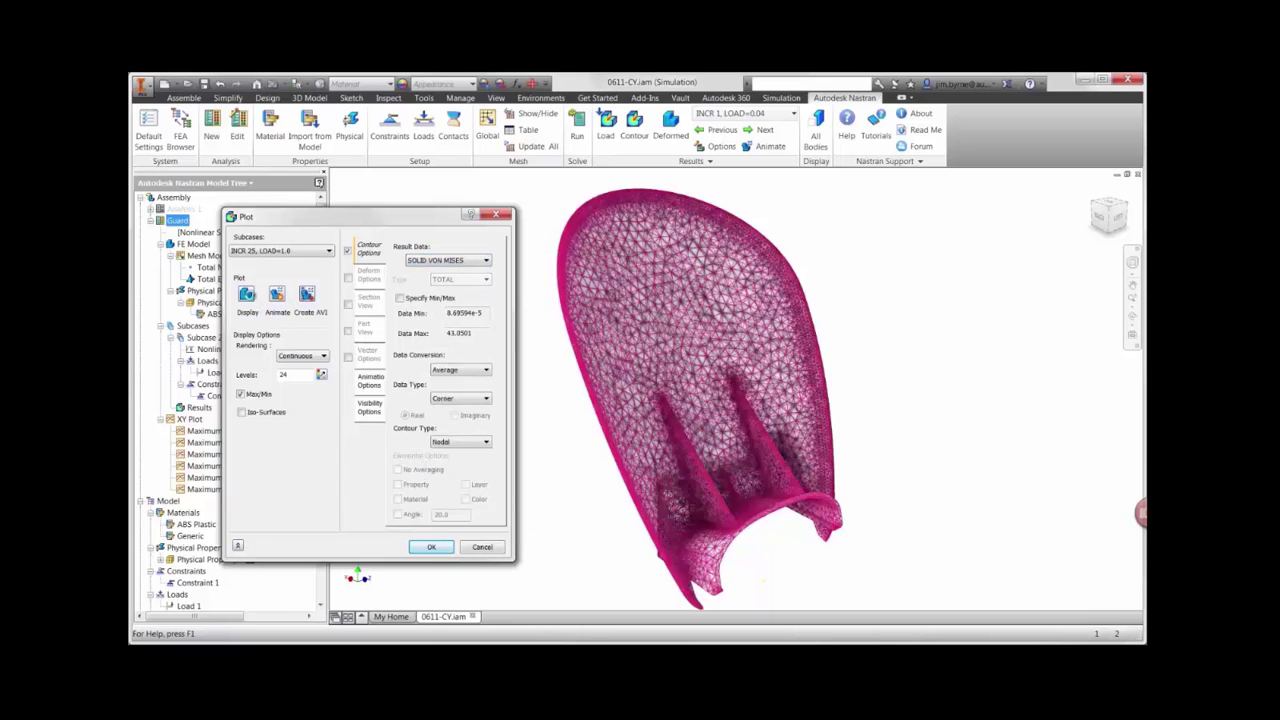
click(247, 295)
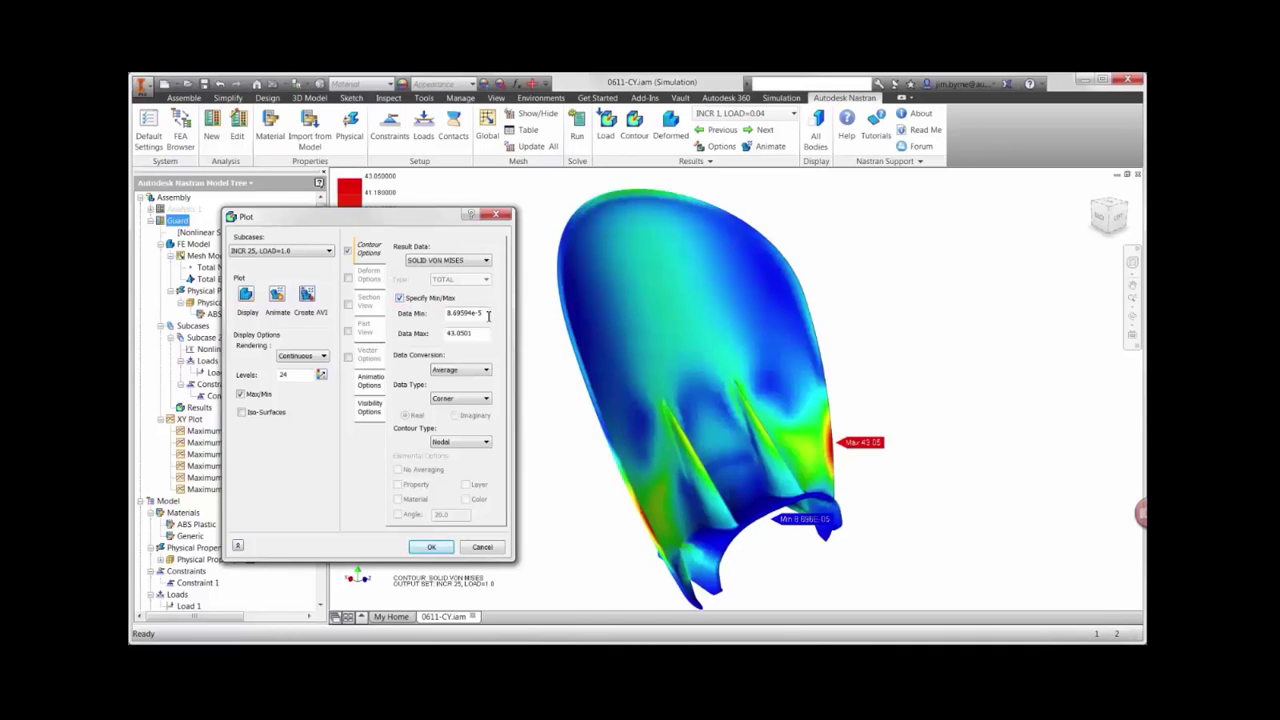
drag(488, 314, 420, 317)
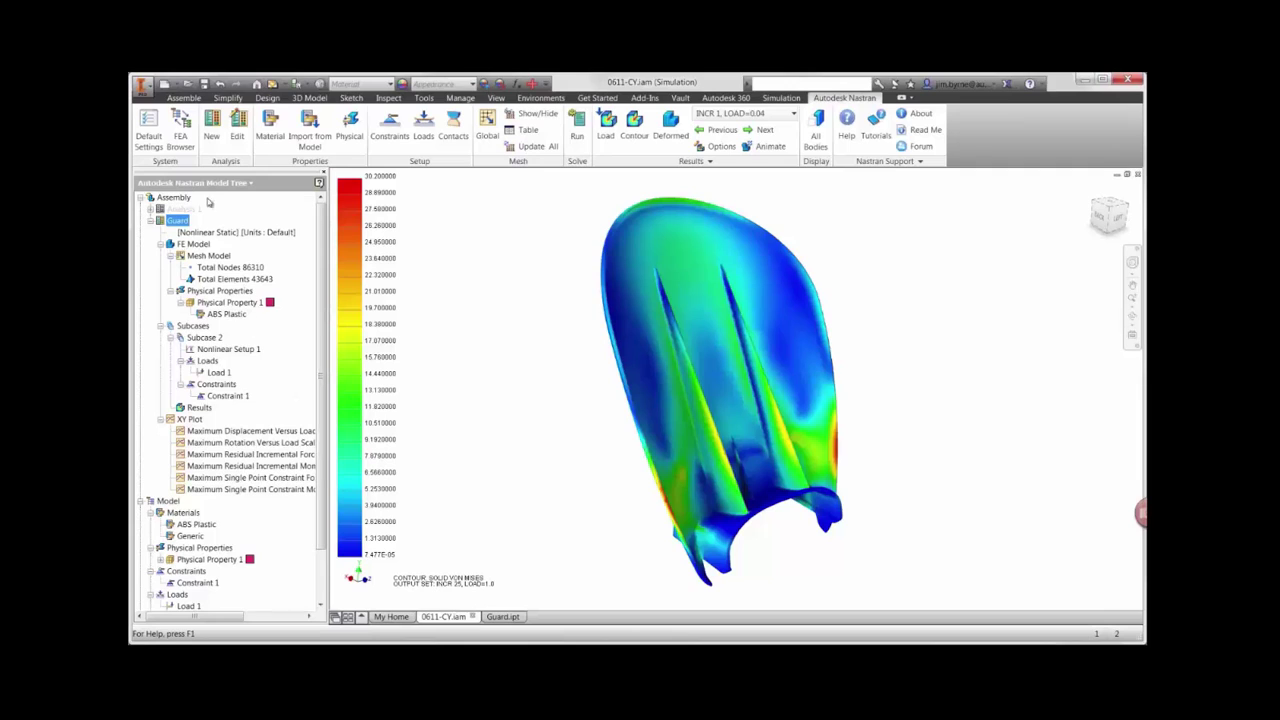
Activate the Master level of detail and zoom out to the full hedge trimmer assembly
click(181, 143)
scroll(321, 256, up, 3)
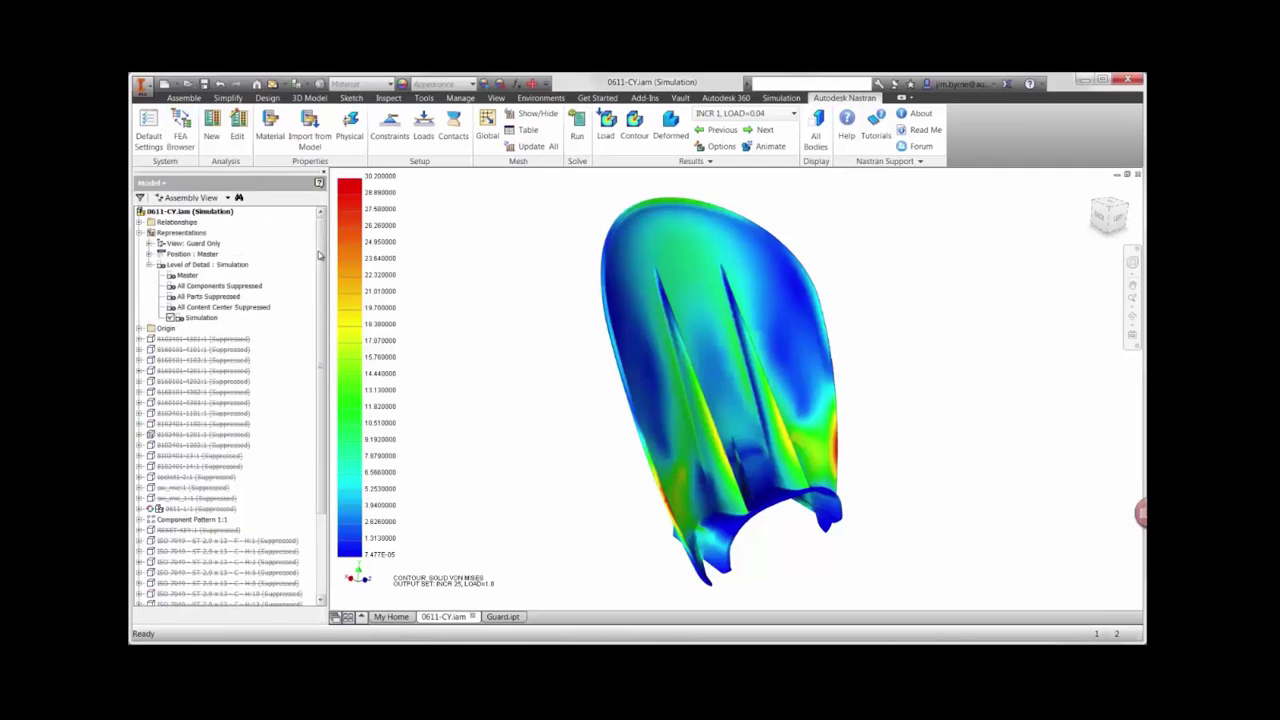
double_click(190, 275)
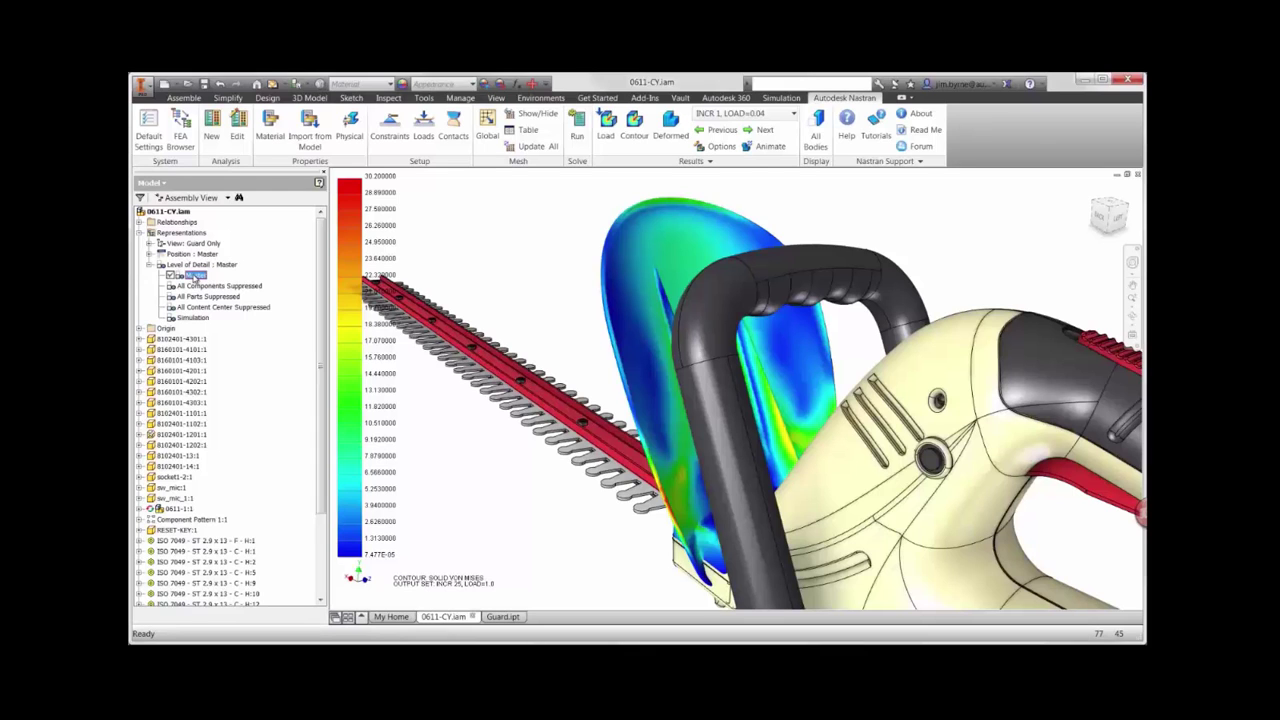
key(F6)
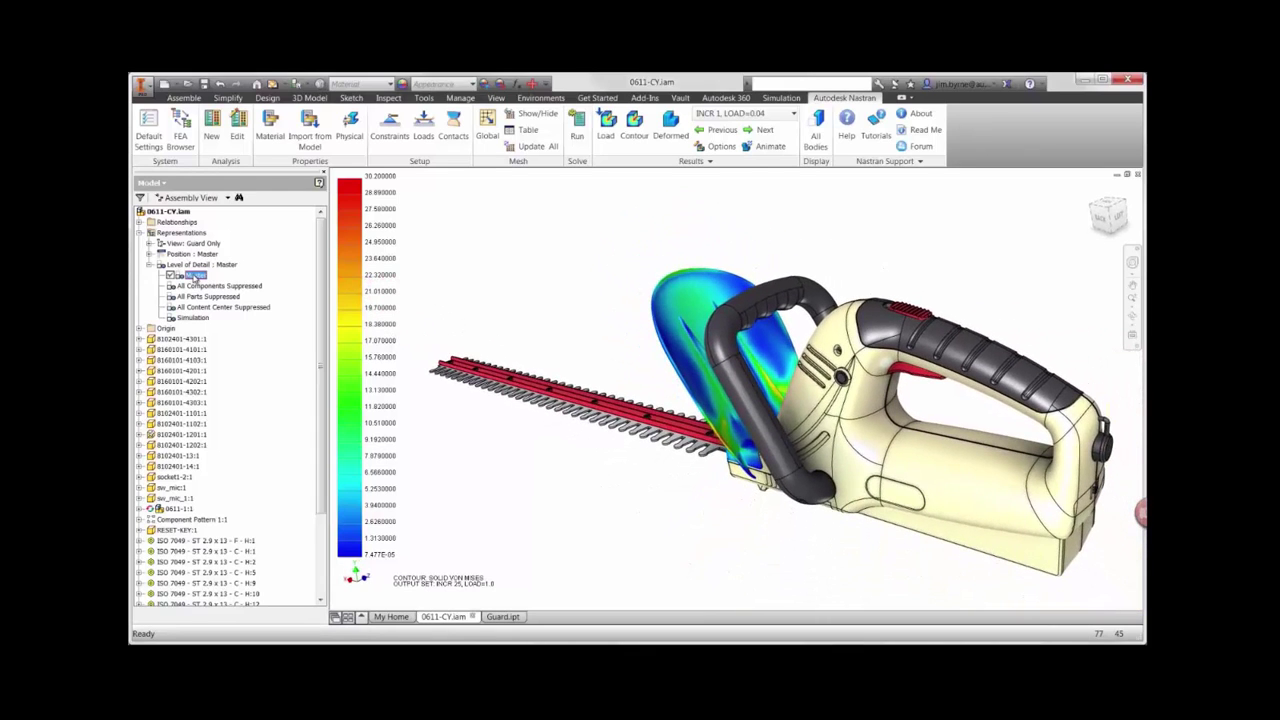